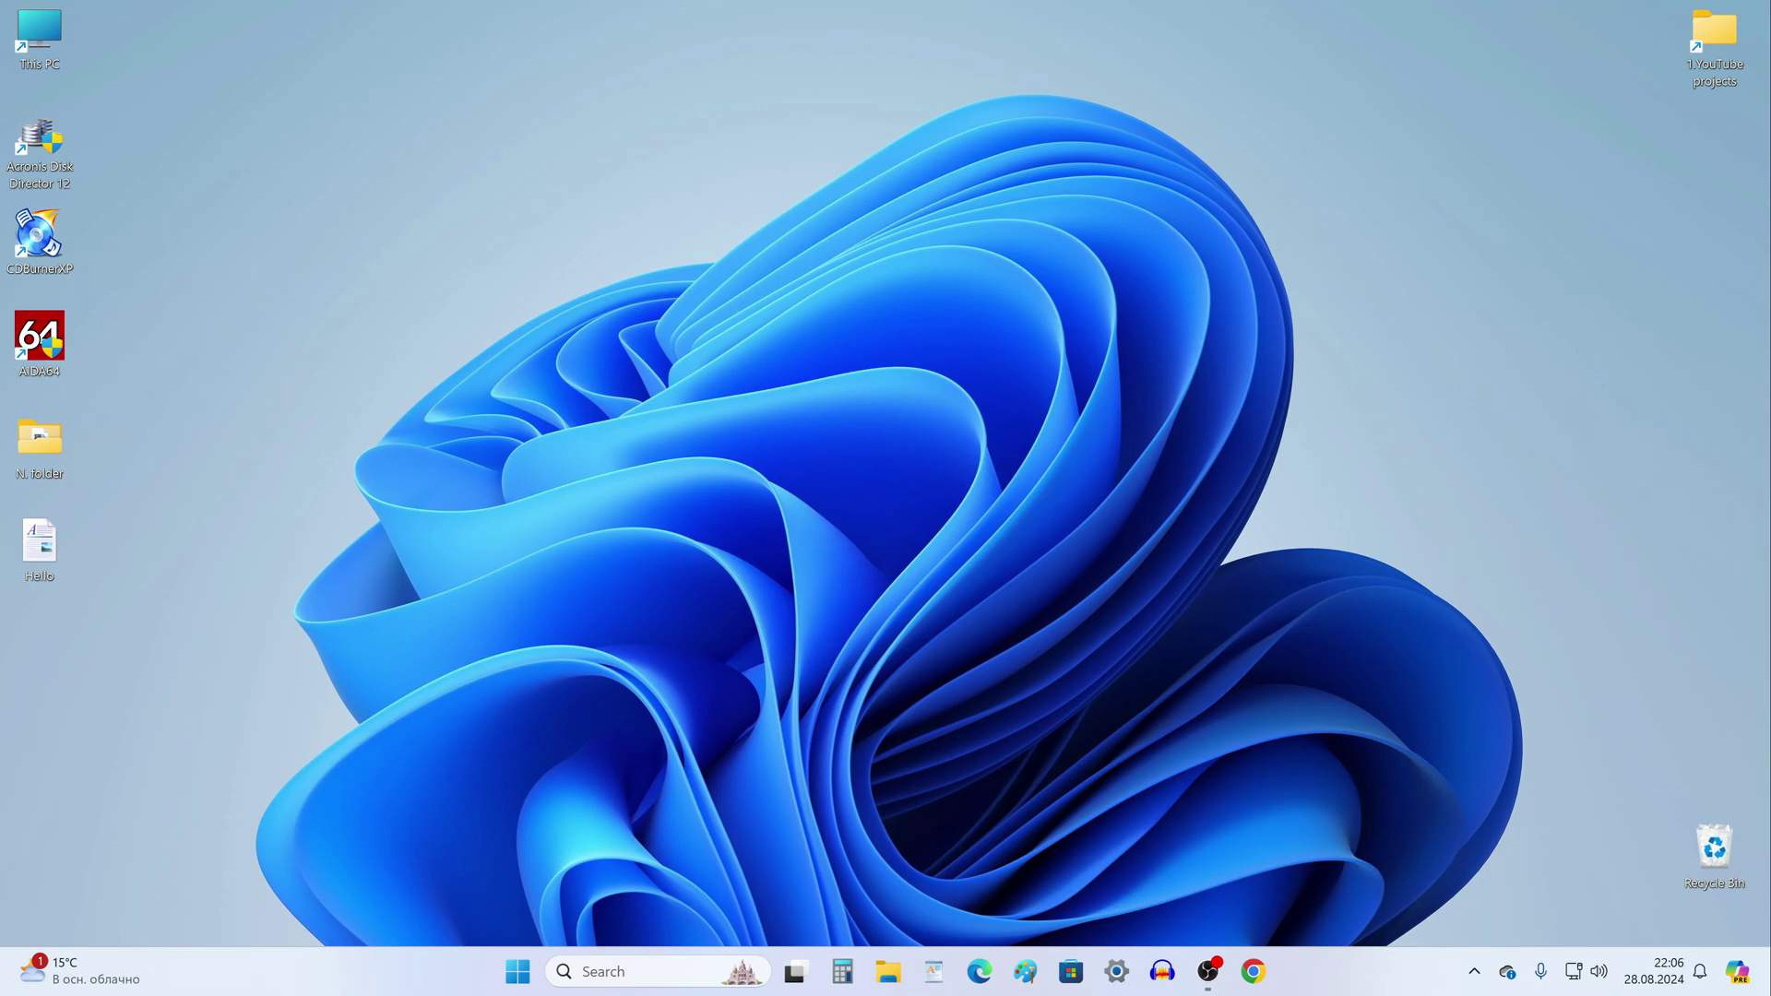
Open File Explorer to This PC, showing Local Disk (C:) with 859 GB free of 930 GB, in a narrower window.
{"action": "left_click", "coordinate": [888, 972]}
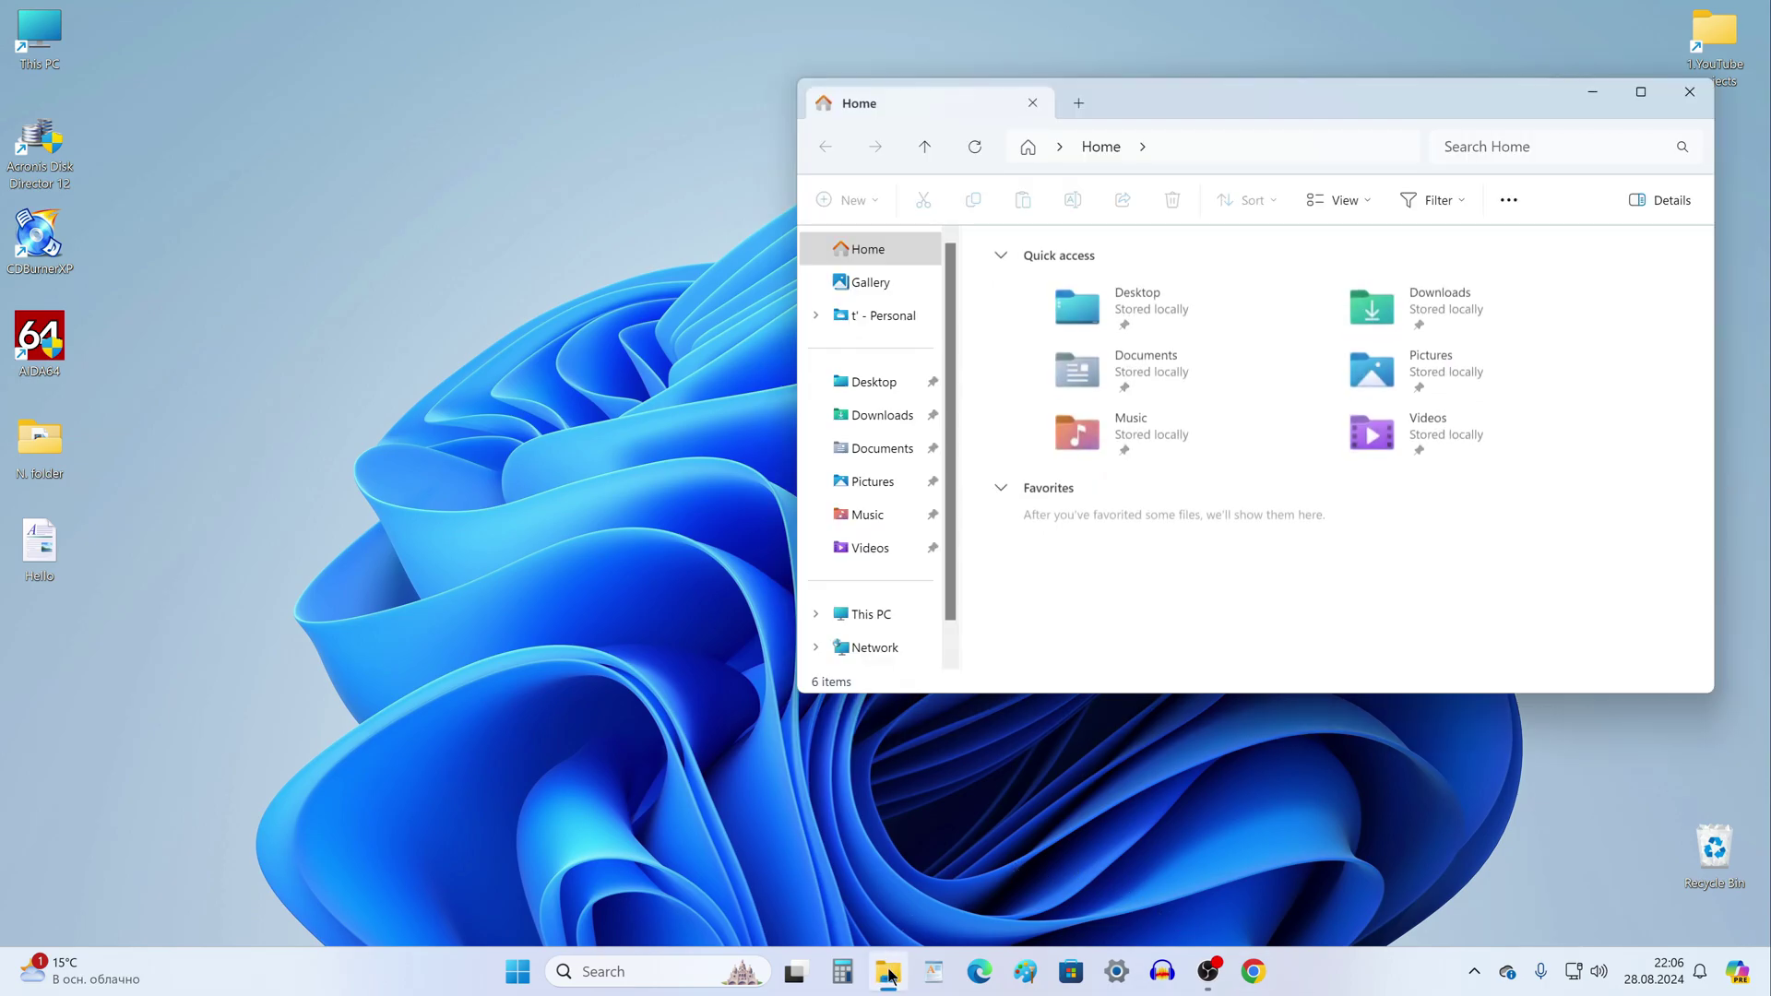
{"action": "left_click", "coordinate": [916, 616]}
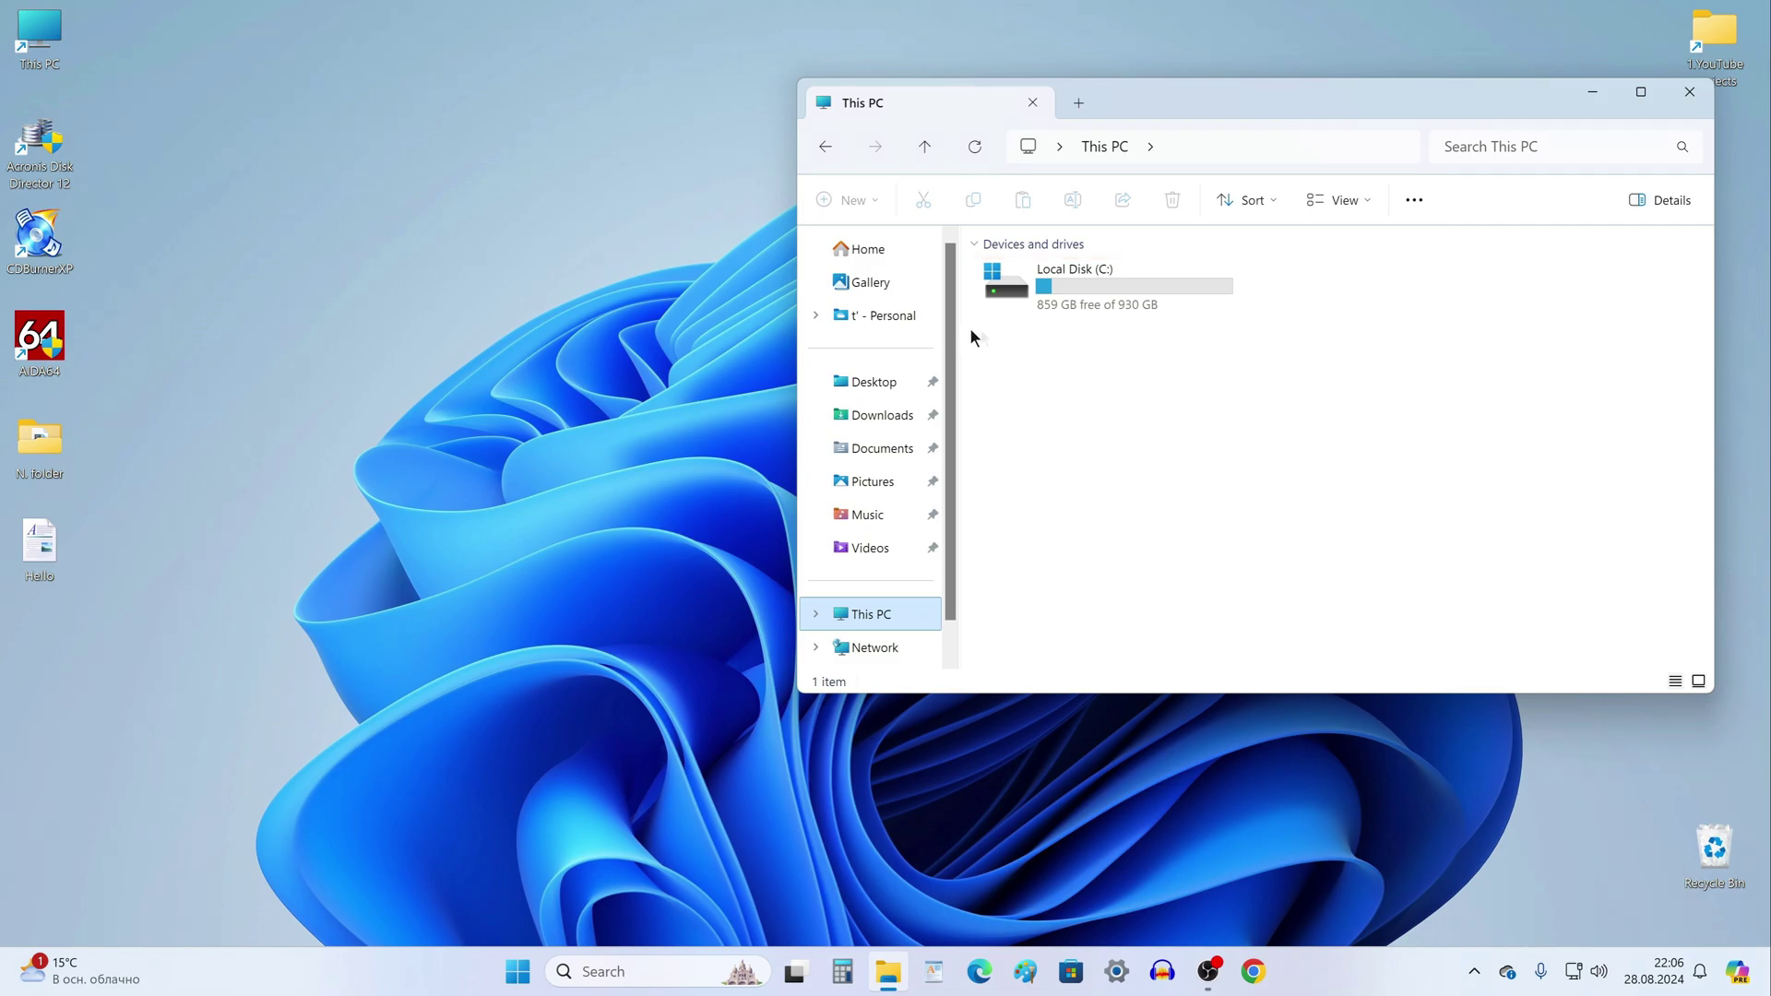
{"action": "left_click_drag", "start_coordinate": [796, 367], "coordinate": [1168, 369]}
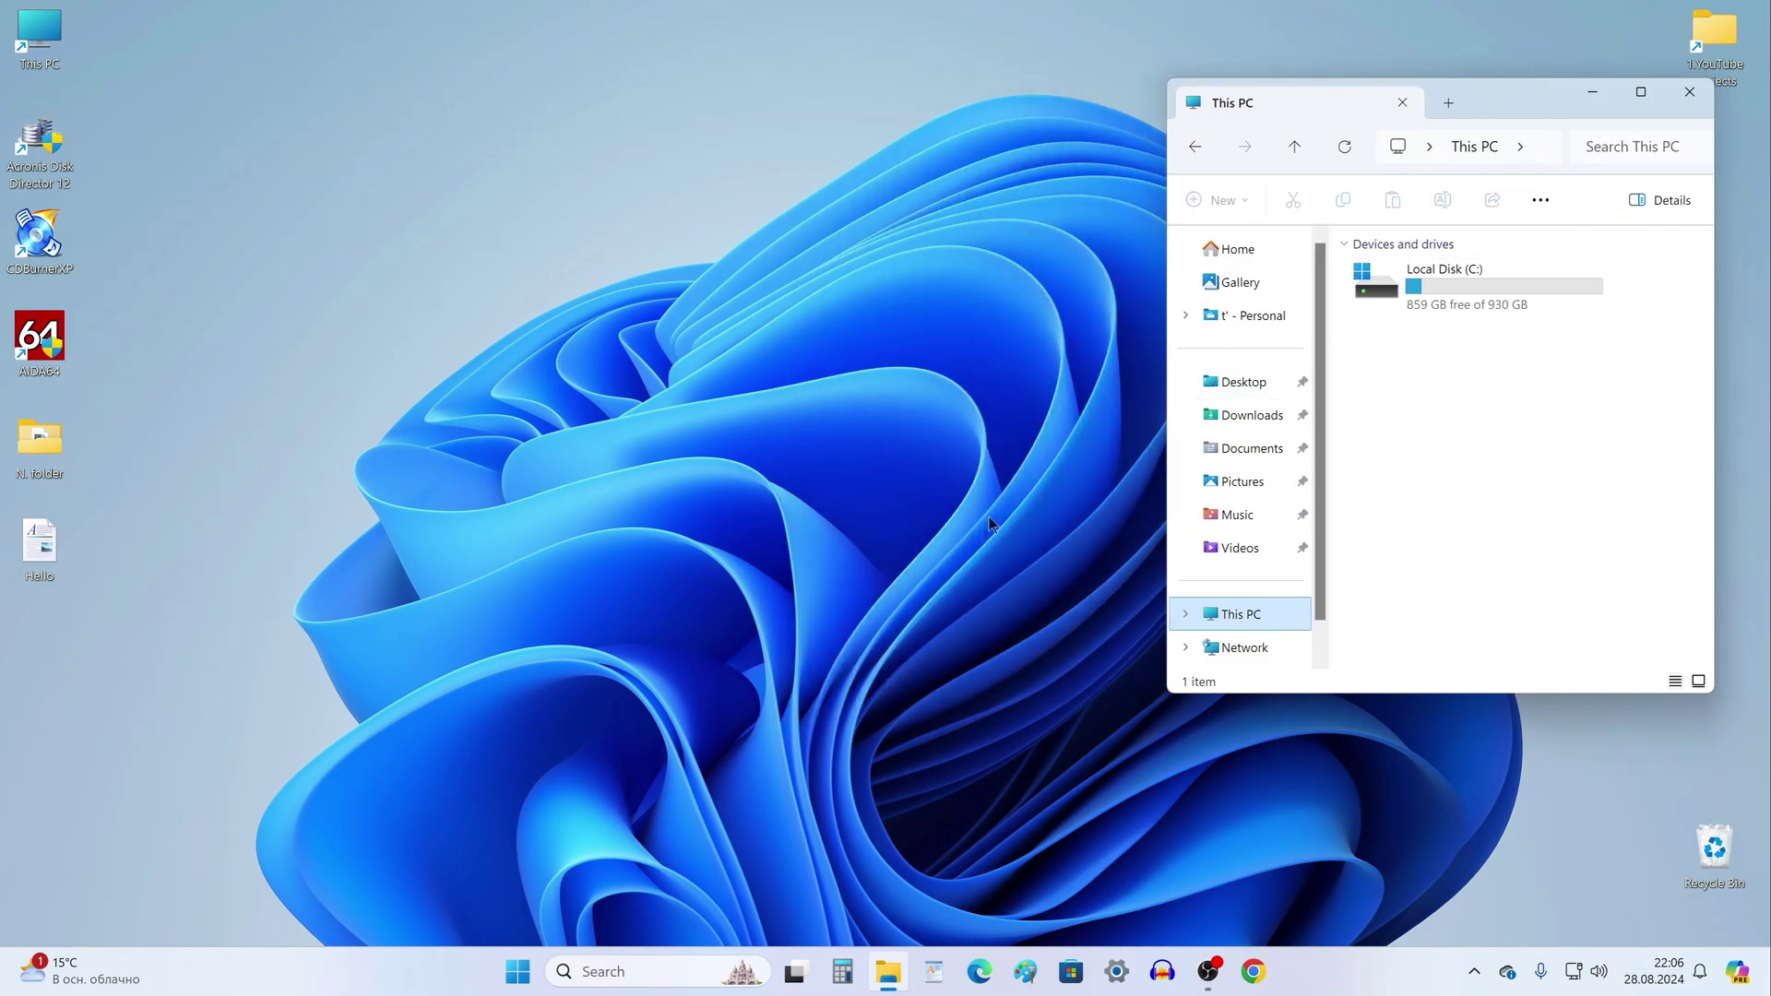
Launch Disk Management from the Start button's context menu, then move and widen its window.
{"action": "right_click", "coordinate": [519, 971]}
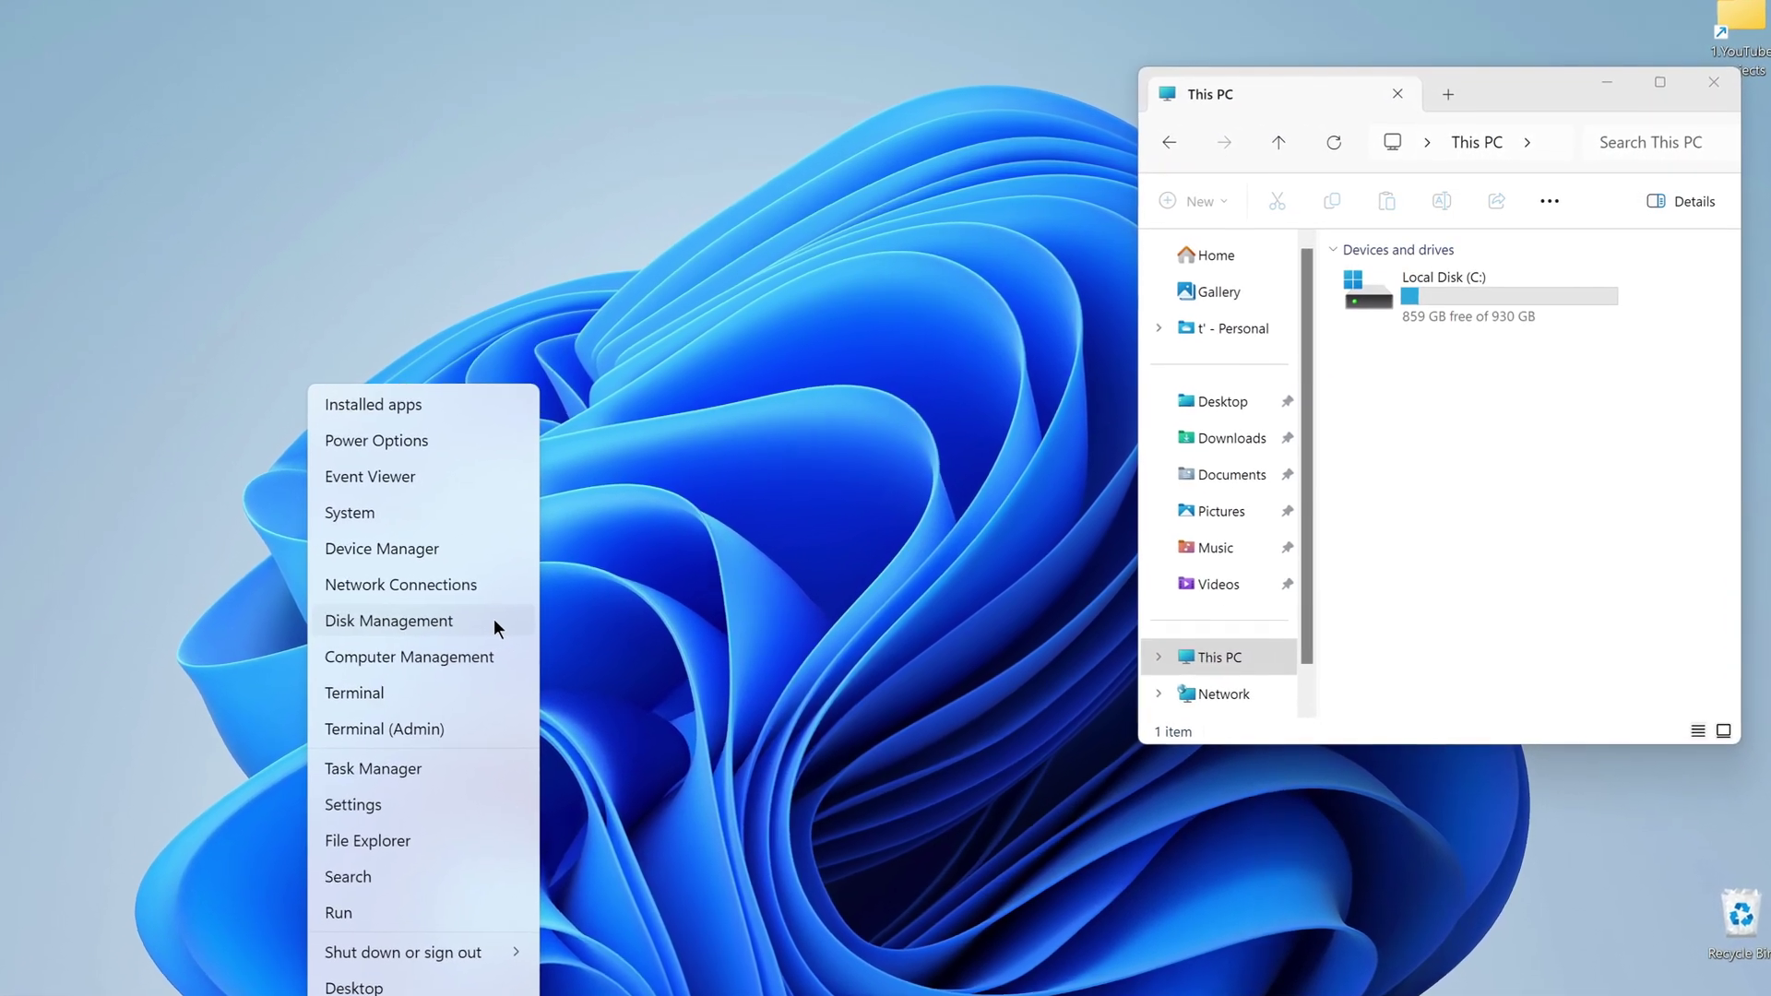
{"action": "left_click", "coordinate": [540, 599]}
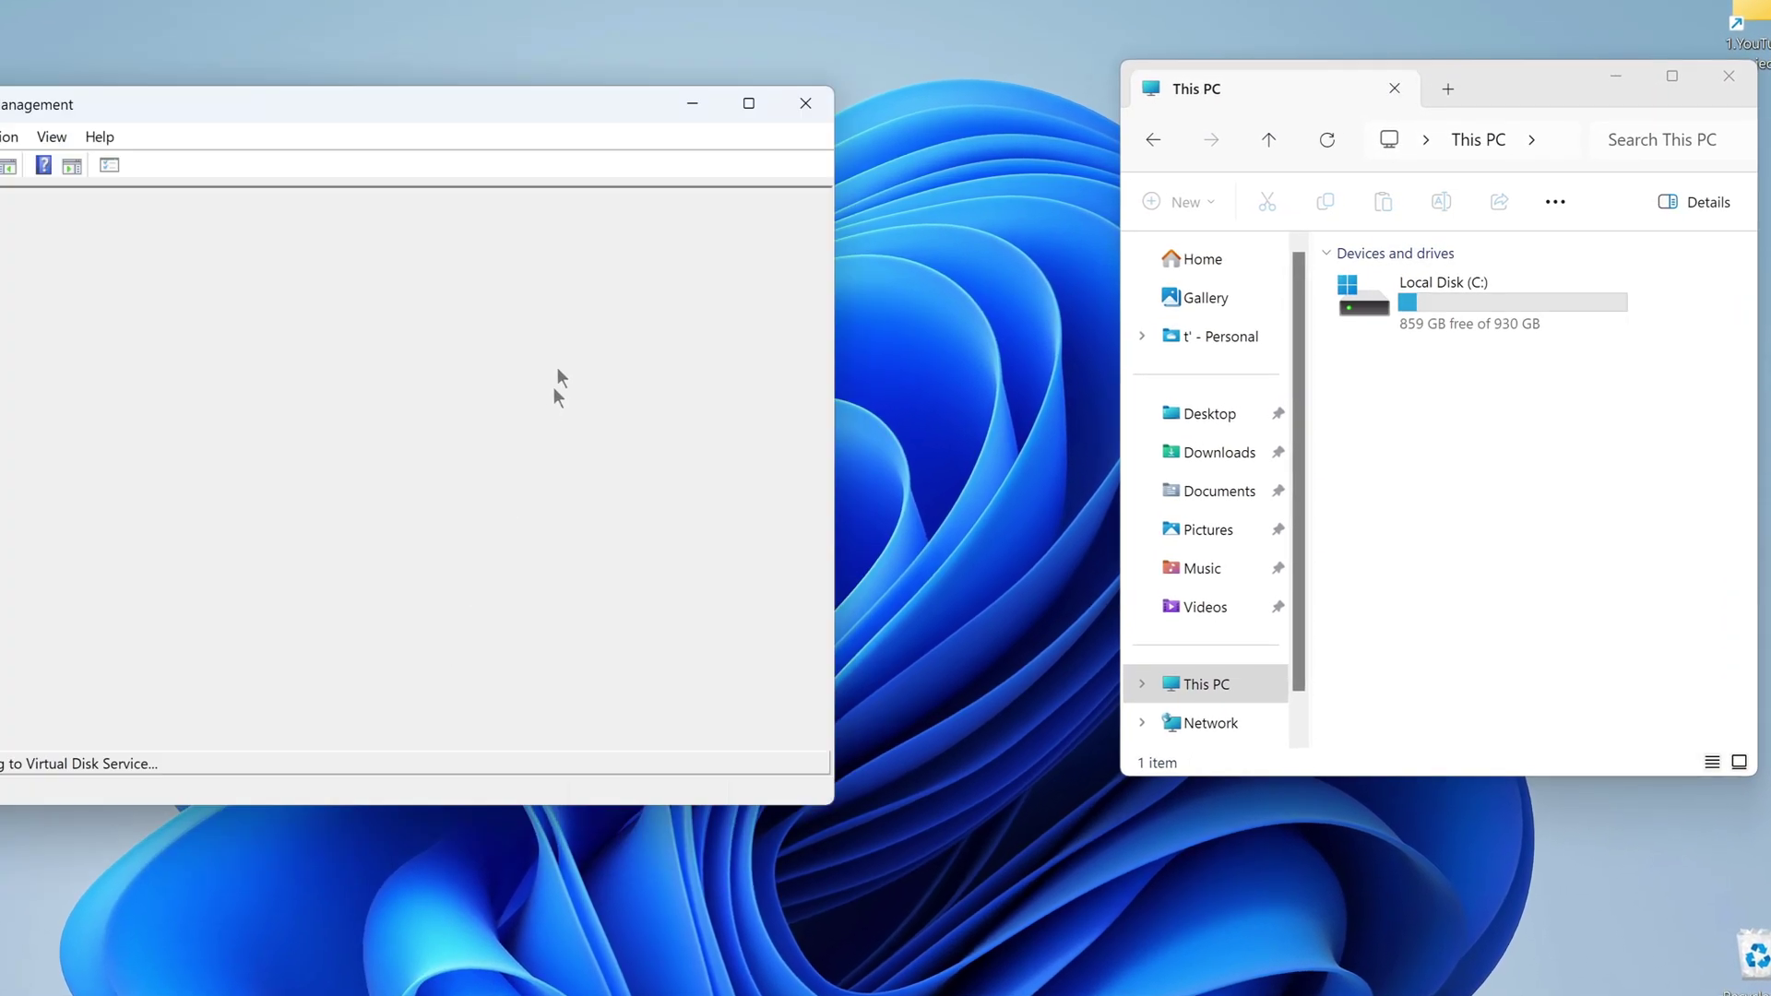
{"action": "left_click_drag", "start_coordinate": [586, 103], "coordinate": [671, 81]}
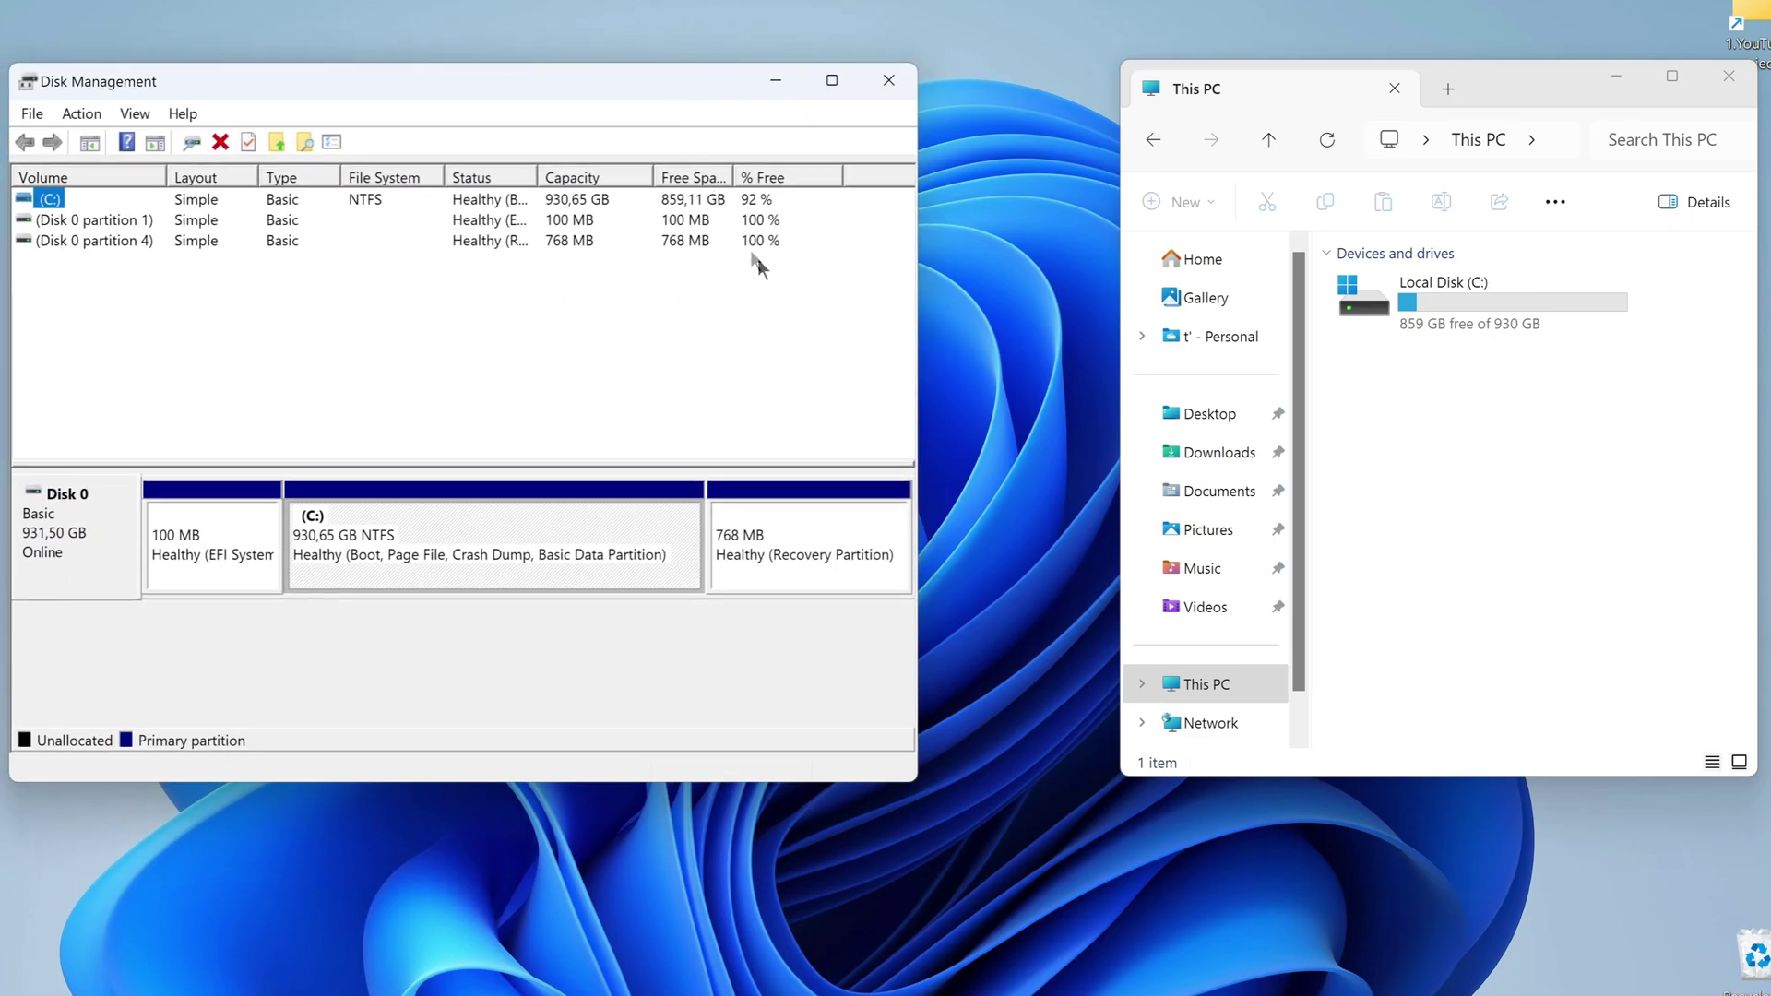
{"action": "left_click_drag", "start_coordinate": [919, 320], "coordinate": [1093, 320]}
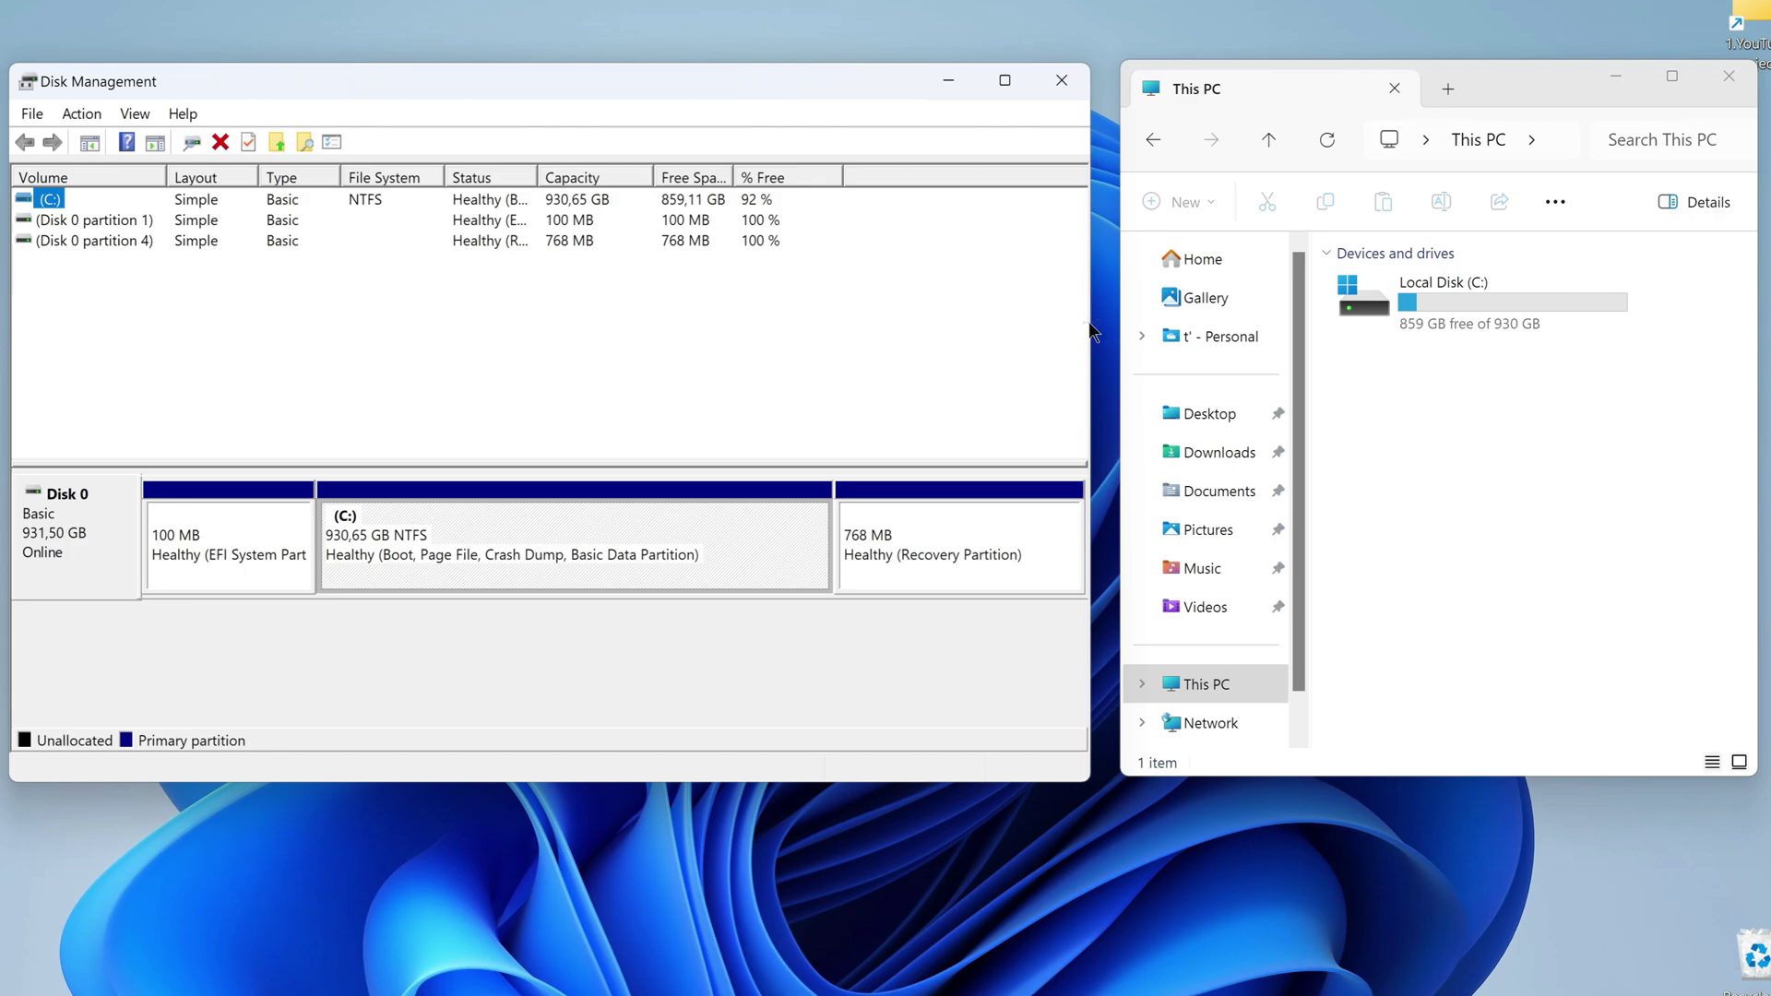
Inspect Disk 0's 100 MB EFI, 930,65 GB C: and 768 MB recovery partitions.
{"action": "left_click", "coordinate": [282, 533]}
{"action": "left_click", "coordinate": [904, 573]}
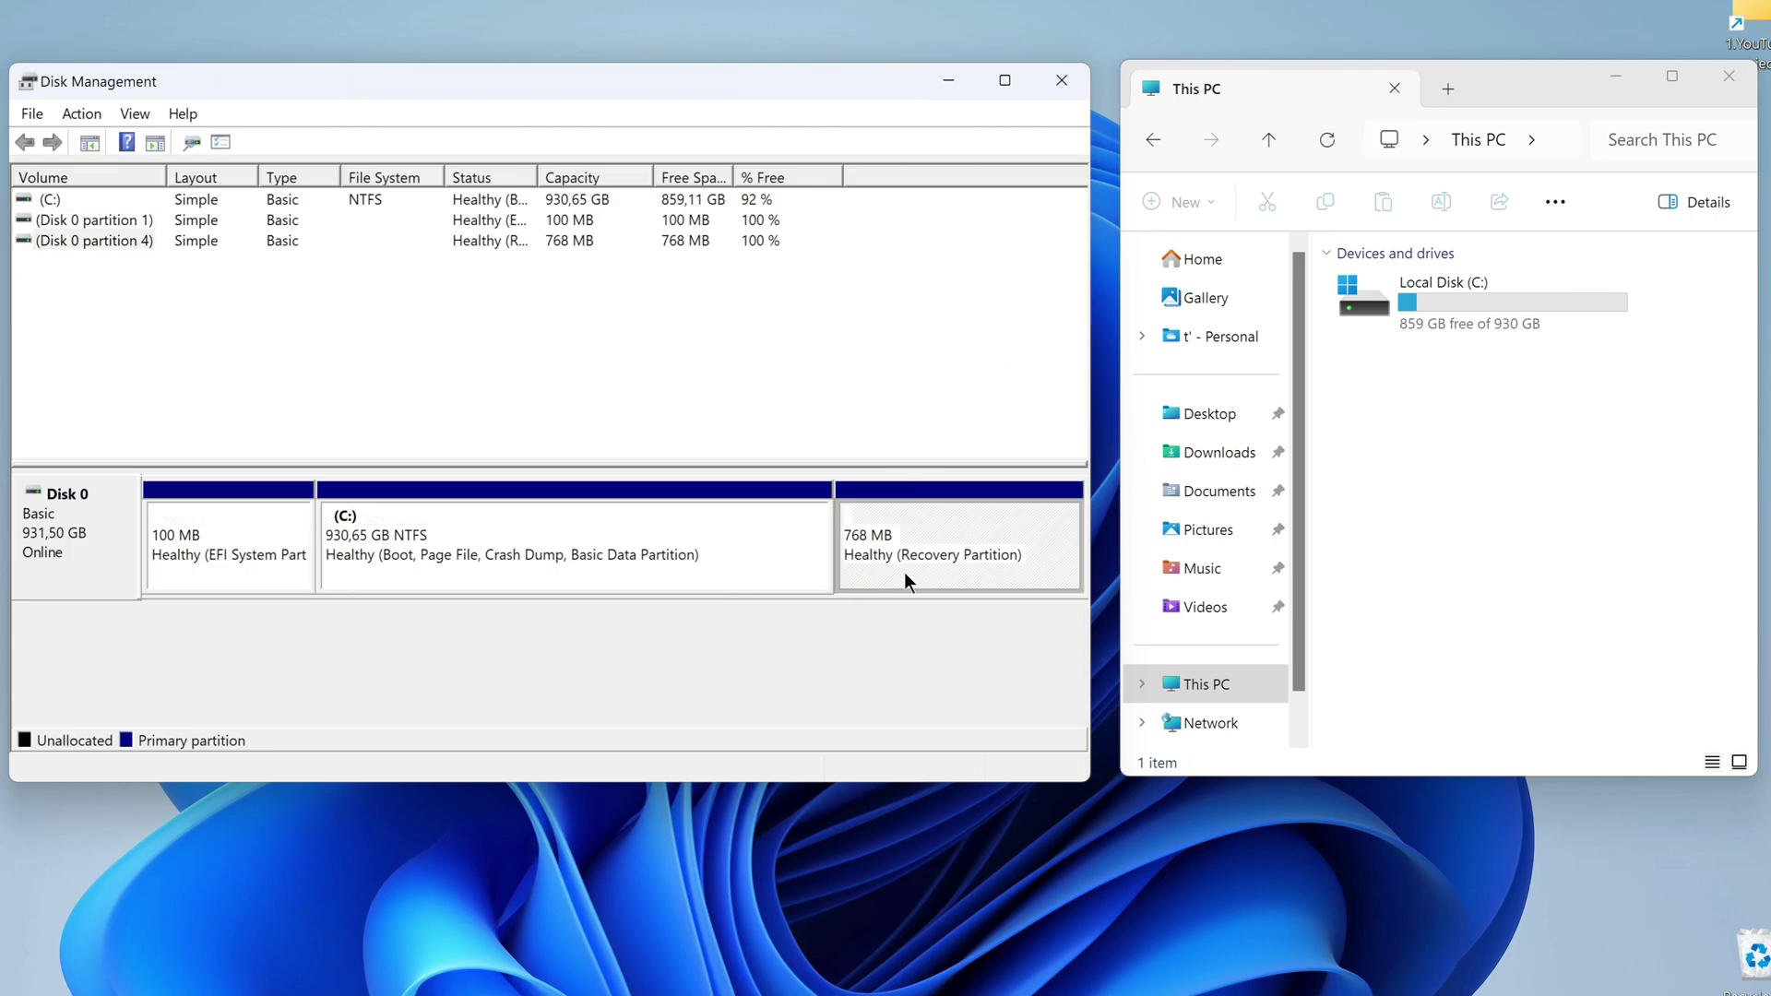
{"action": "left_click", "coordinate": [619, 635]}
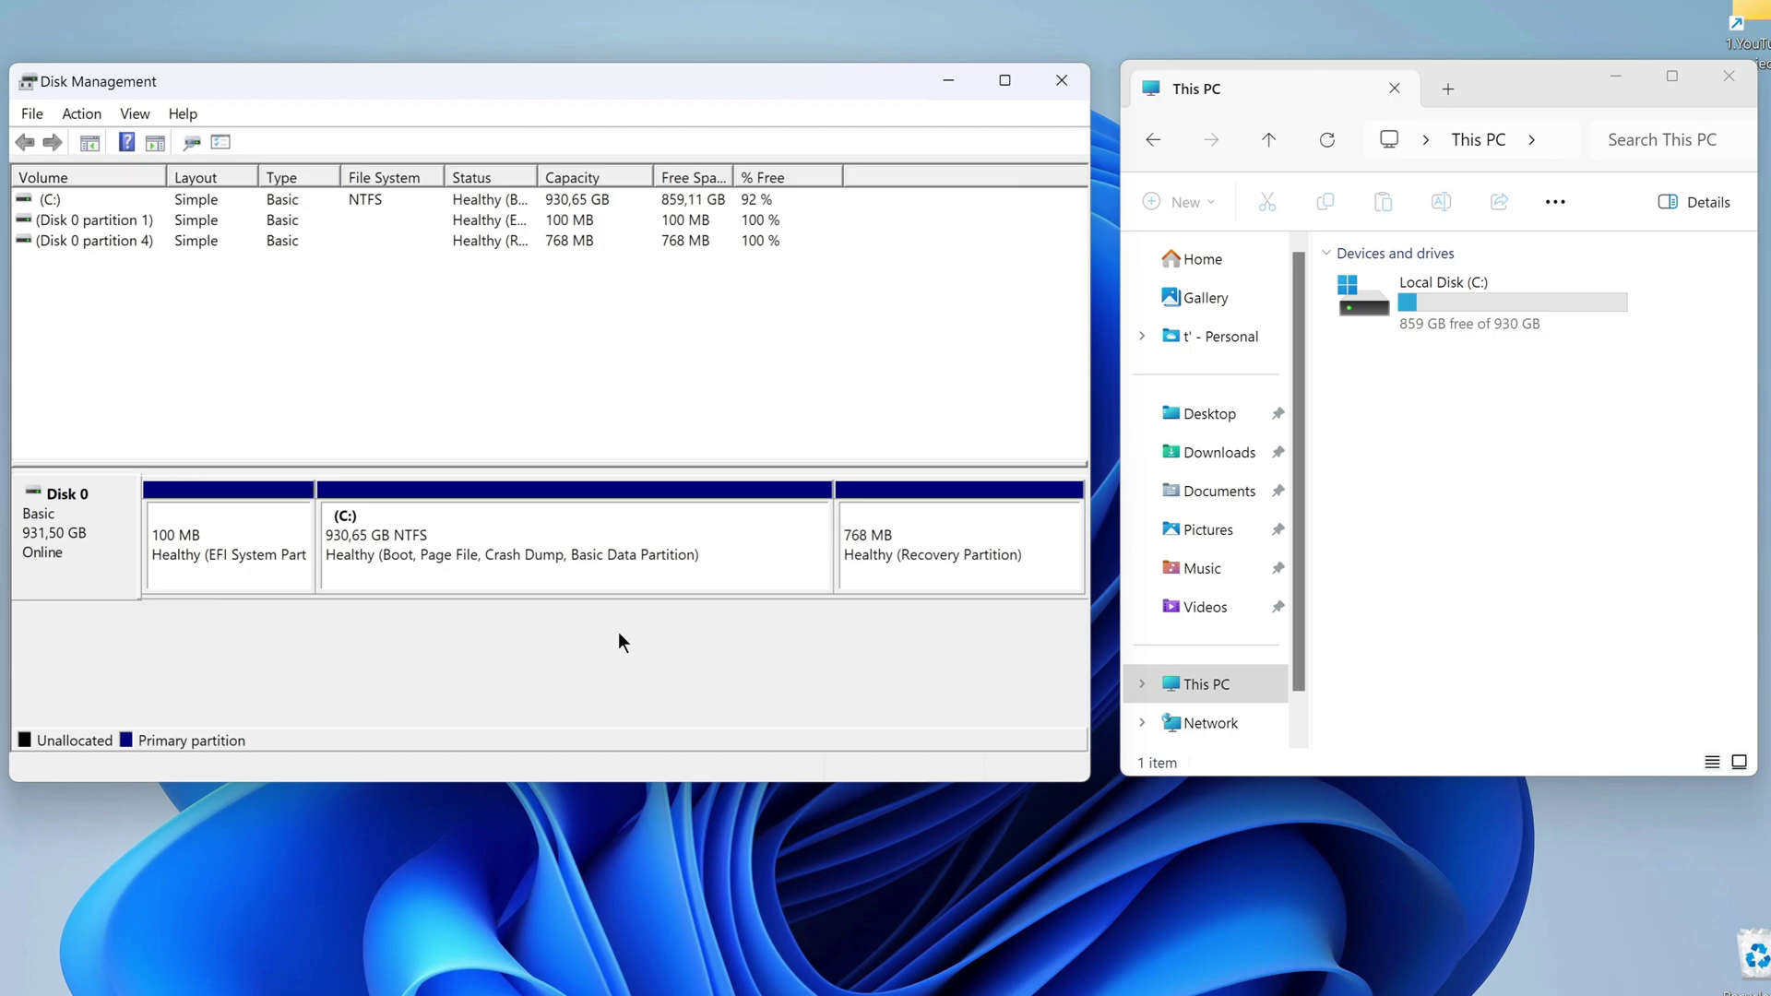
{"action": "right_click", "coordinate": [776, 550]}
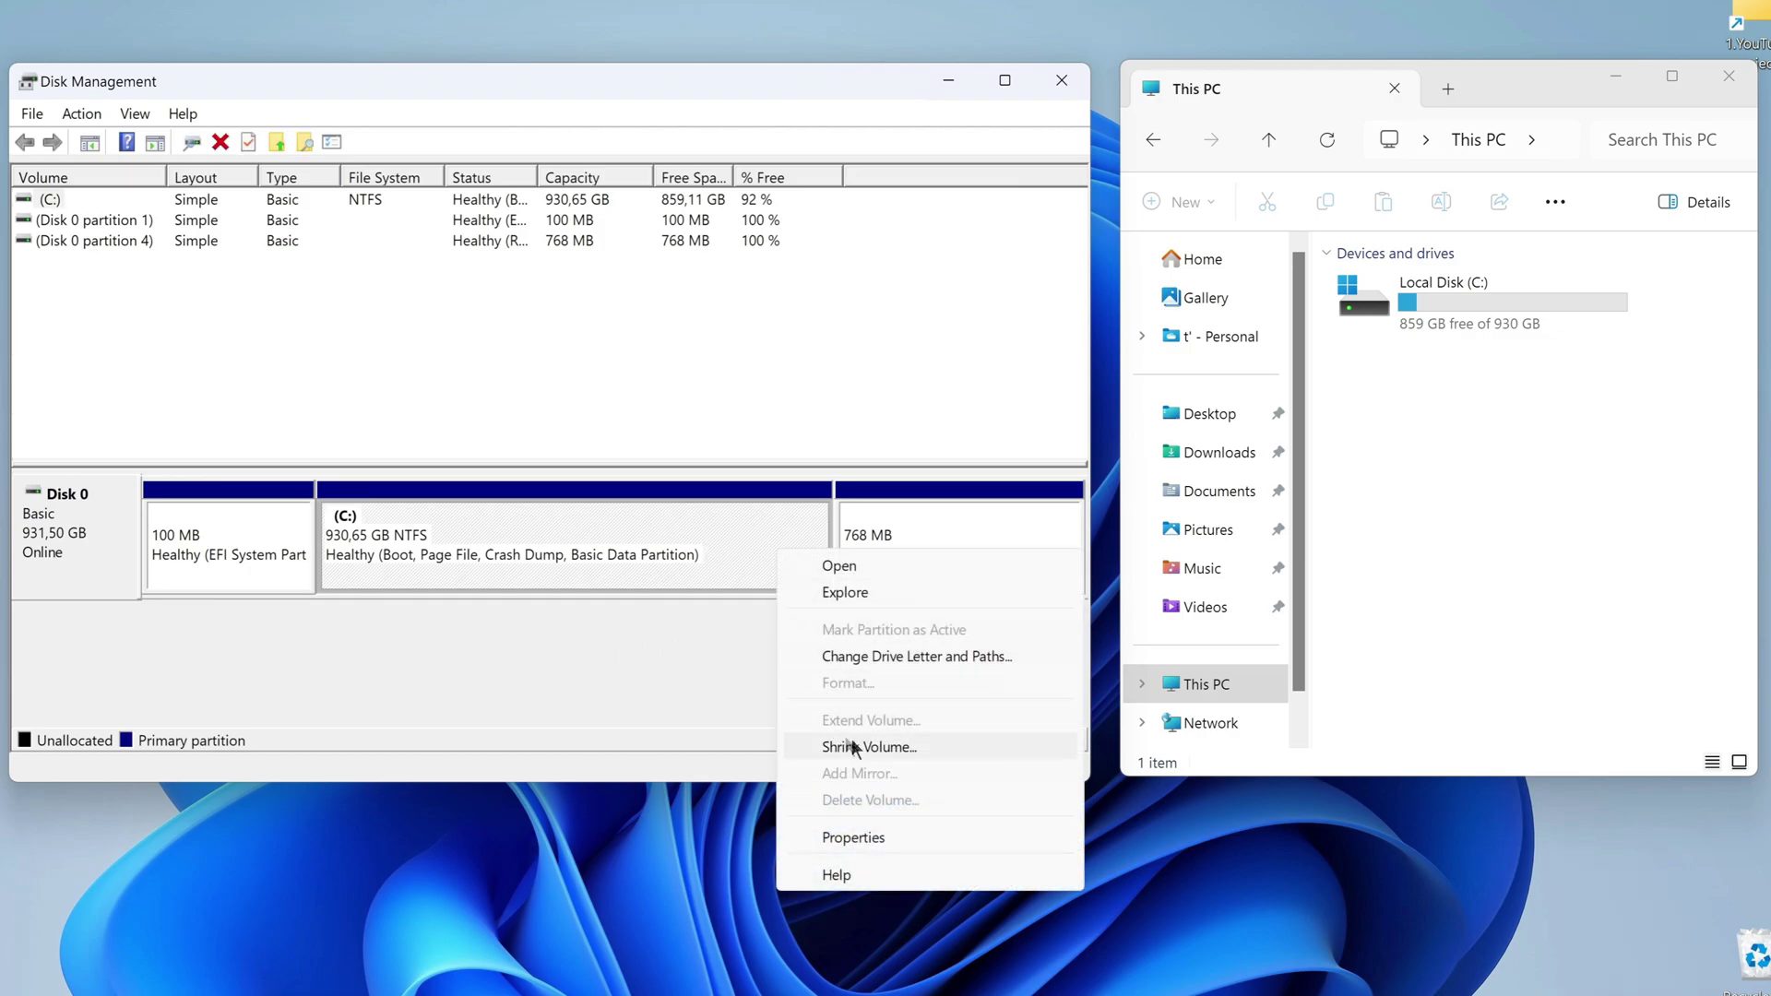
Shrink the C: partition by 800000 MB.
{"action": "left_click", "coordinate": [954, 751]}
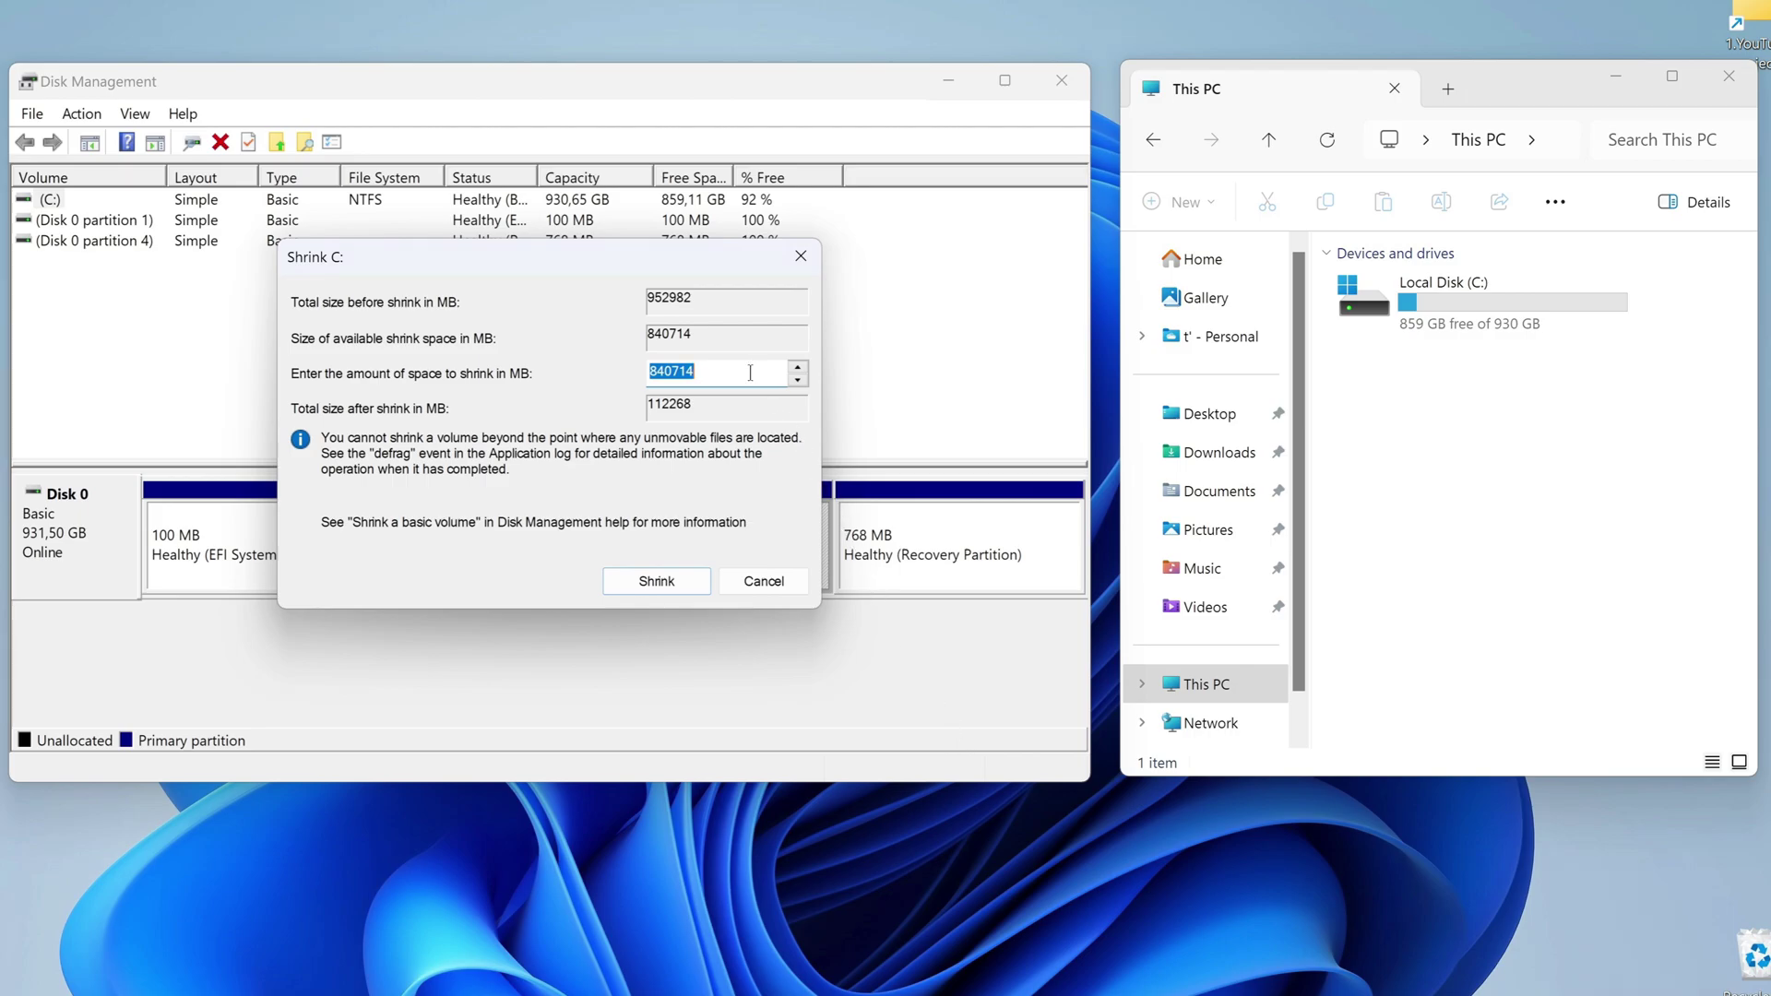
{"action": "type", "text": "800000"}
{"action": "left_click", "coordinate": [699, 585]}
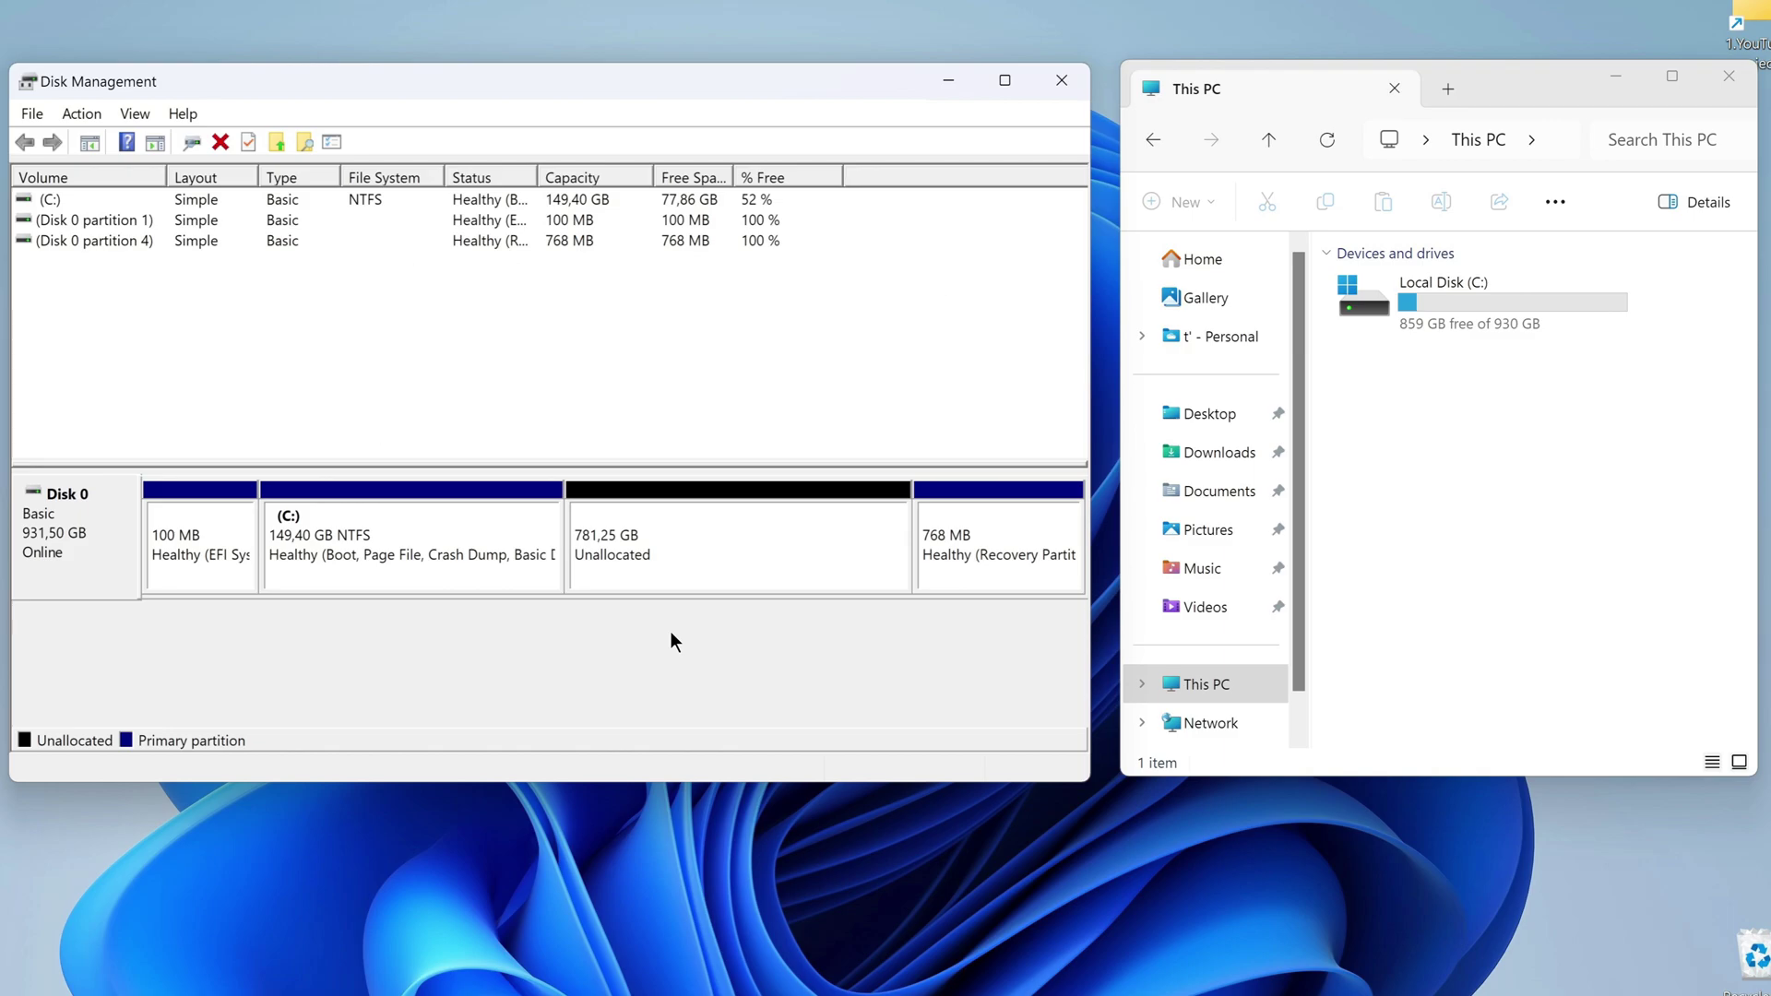
After the shrink finishes, bring up the actions for the 781,25 GB unallocated space.
{"action": "right_click", "coordinate": [722, 550]}
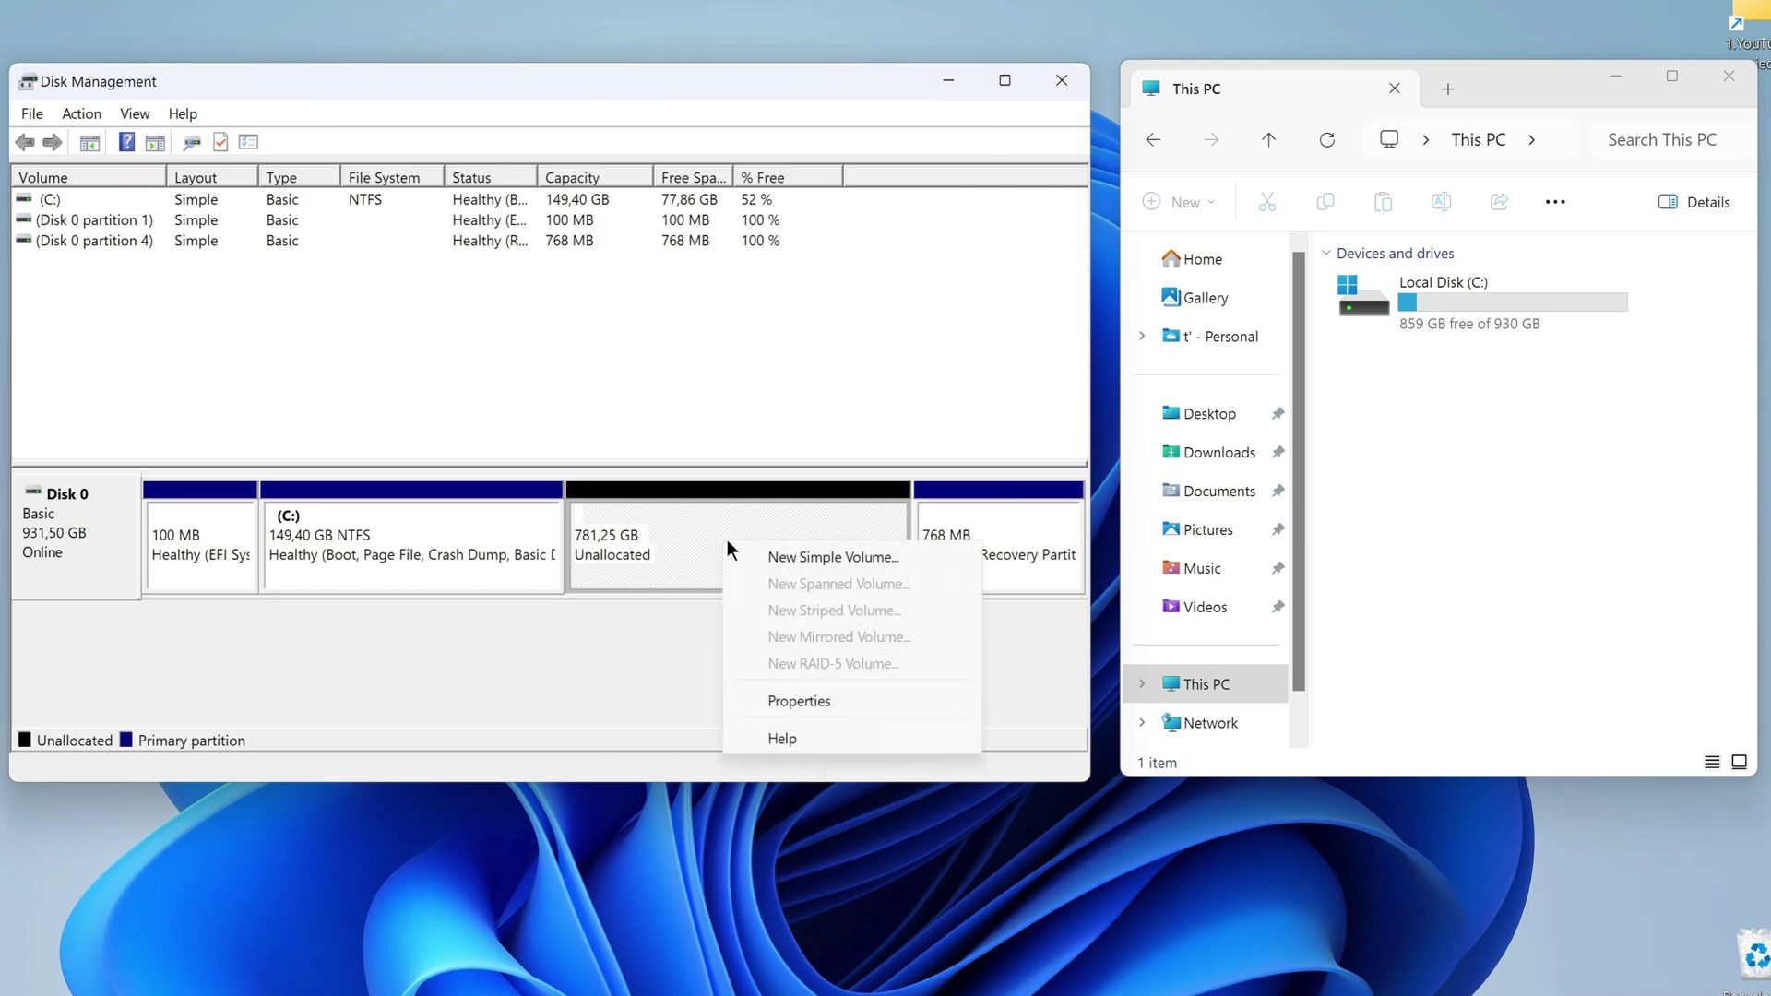
Create an 800000 MB NTFS simple volume, letter D, labelled New Volume, in the unallocated space.
{"action": "left_click", "coordinate": [754, 556]}
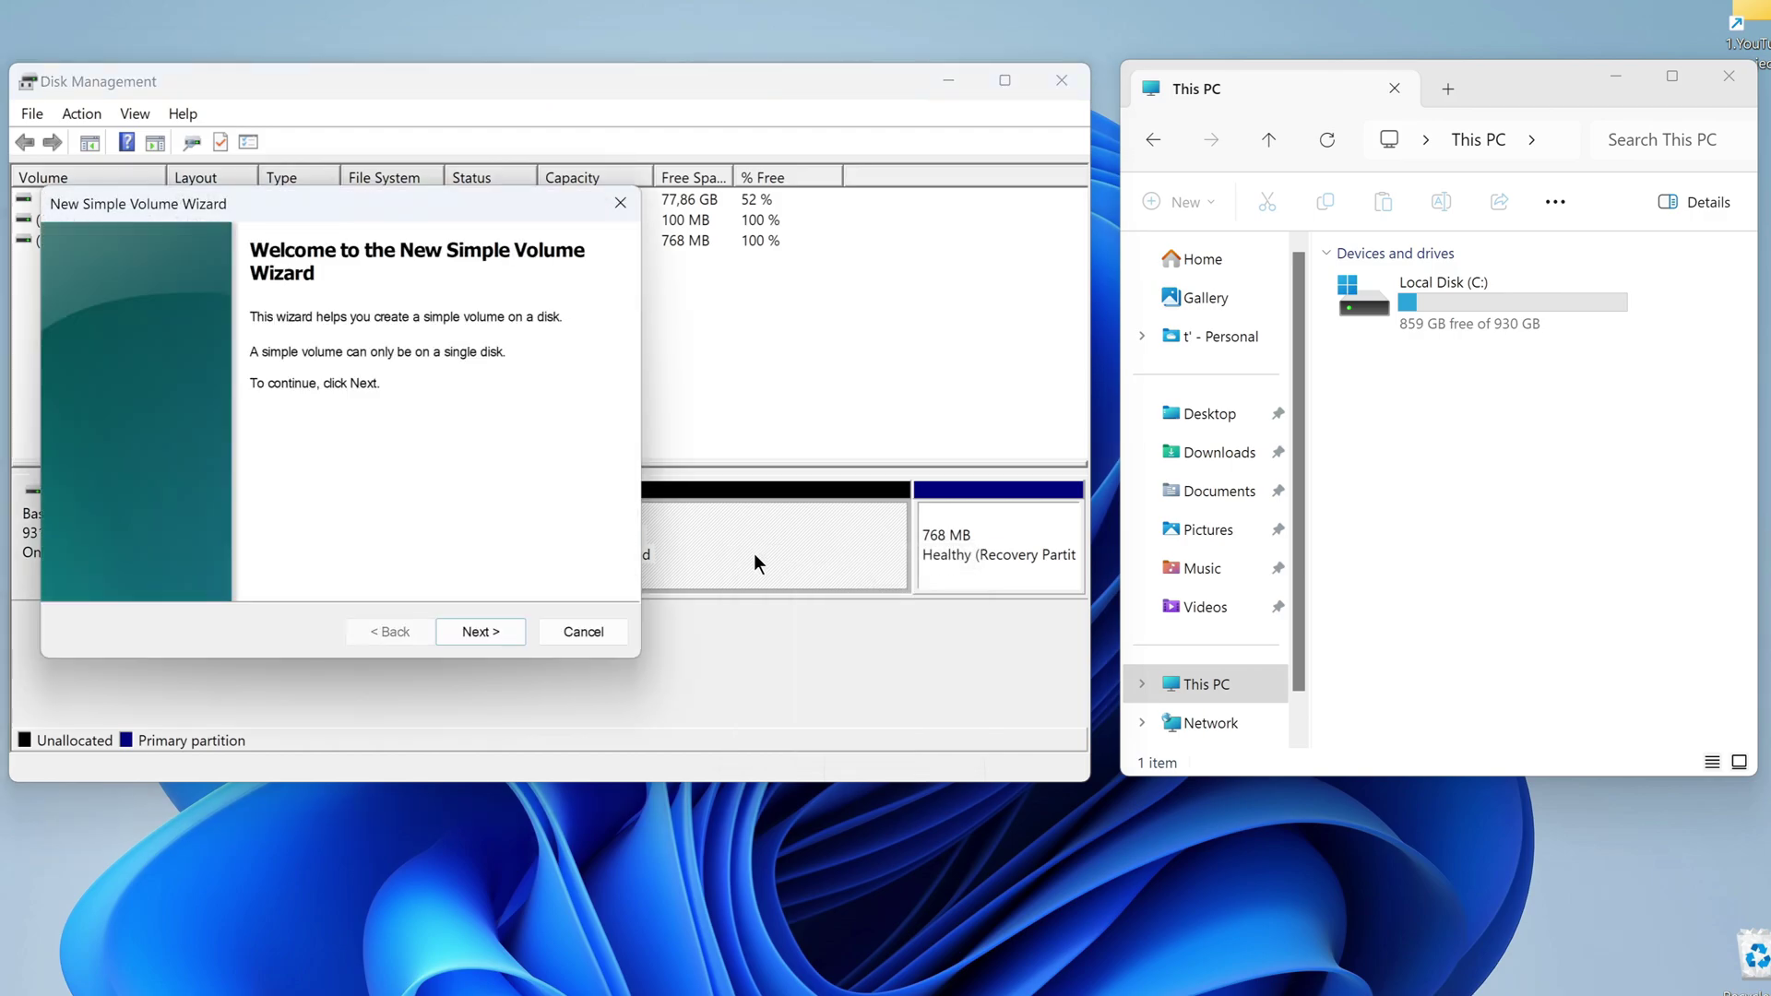
{"action": "left_click", "coordinate": [506, 637]}
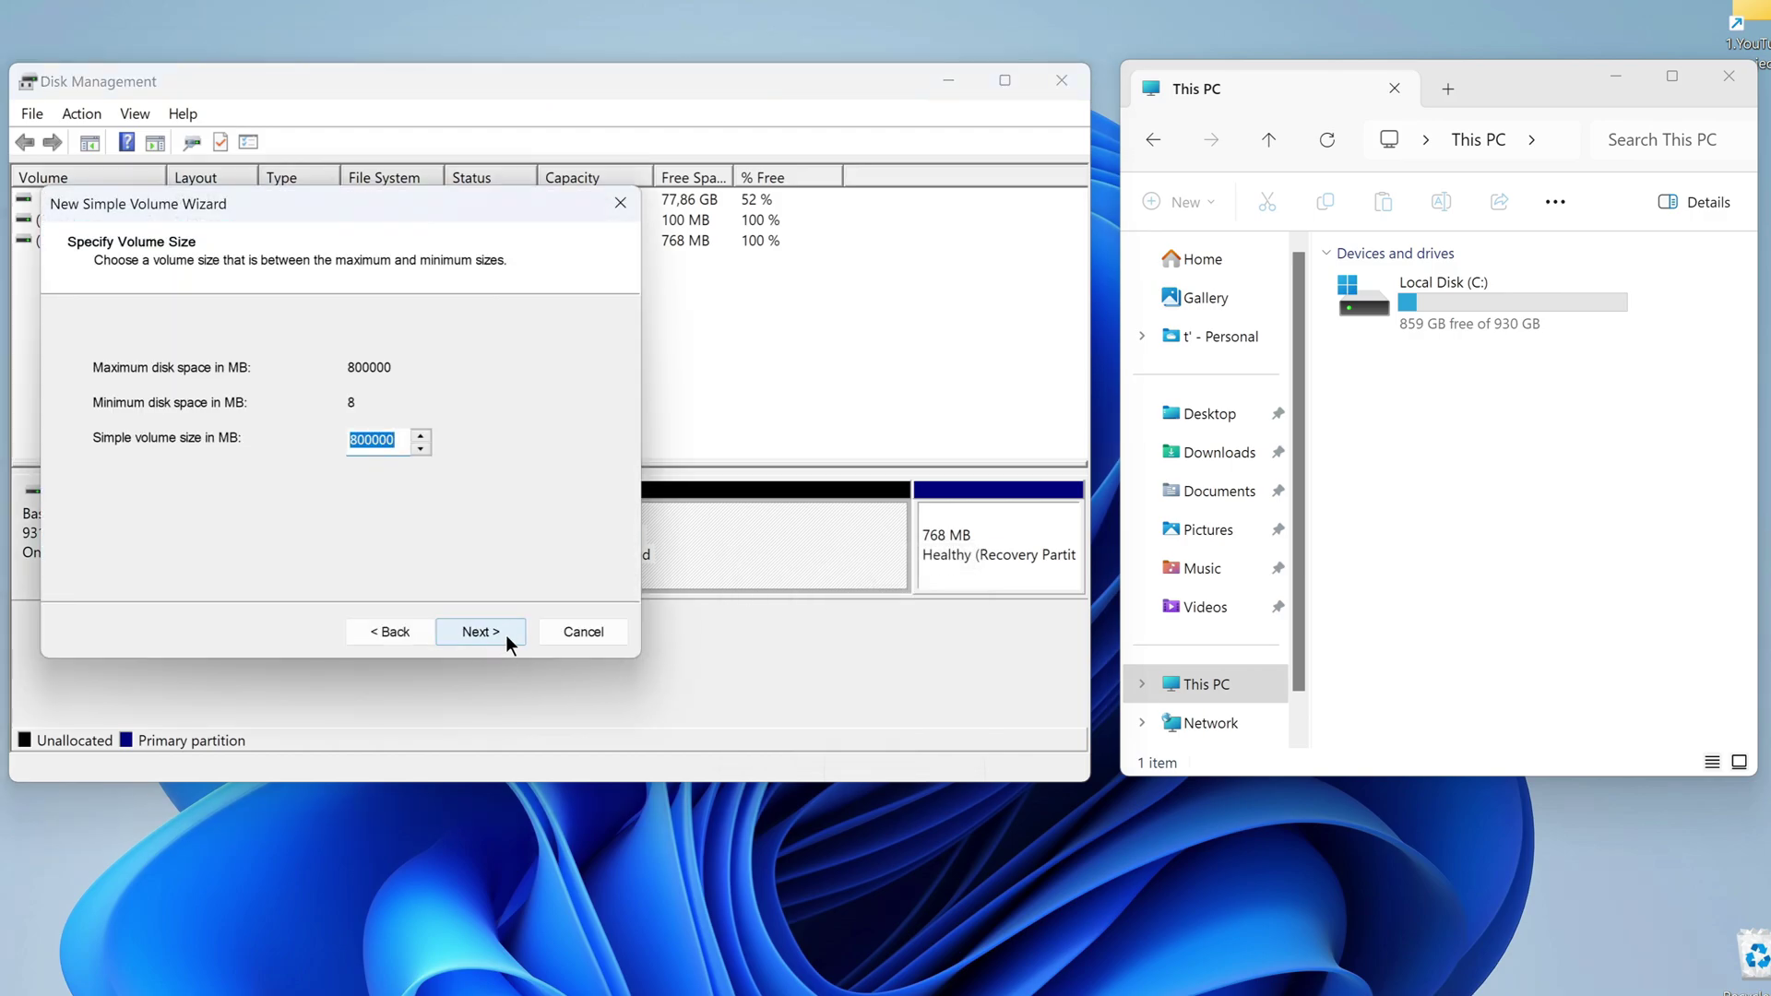
{"action": "left_click", "coordinate": [479, 632]}
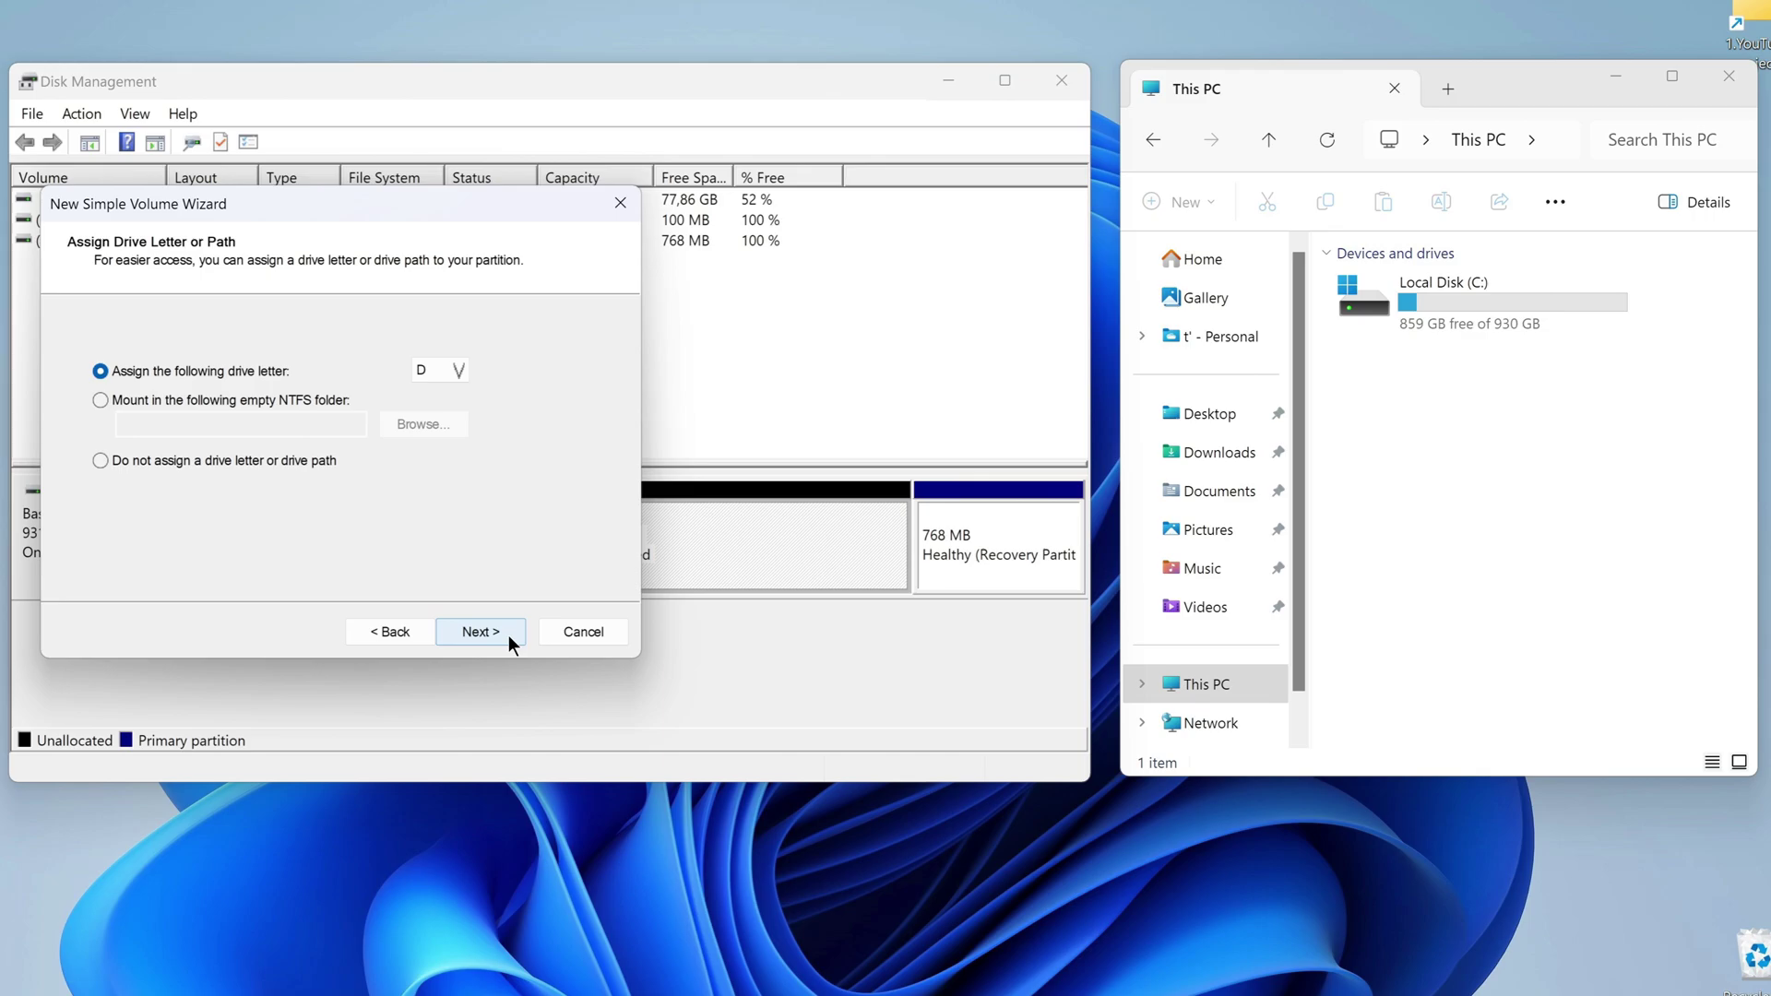
{"action": "left_click", "coordinate": [507, 634]}
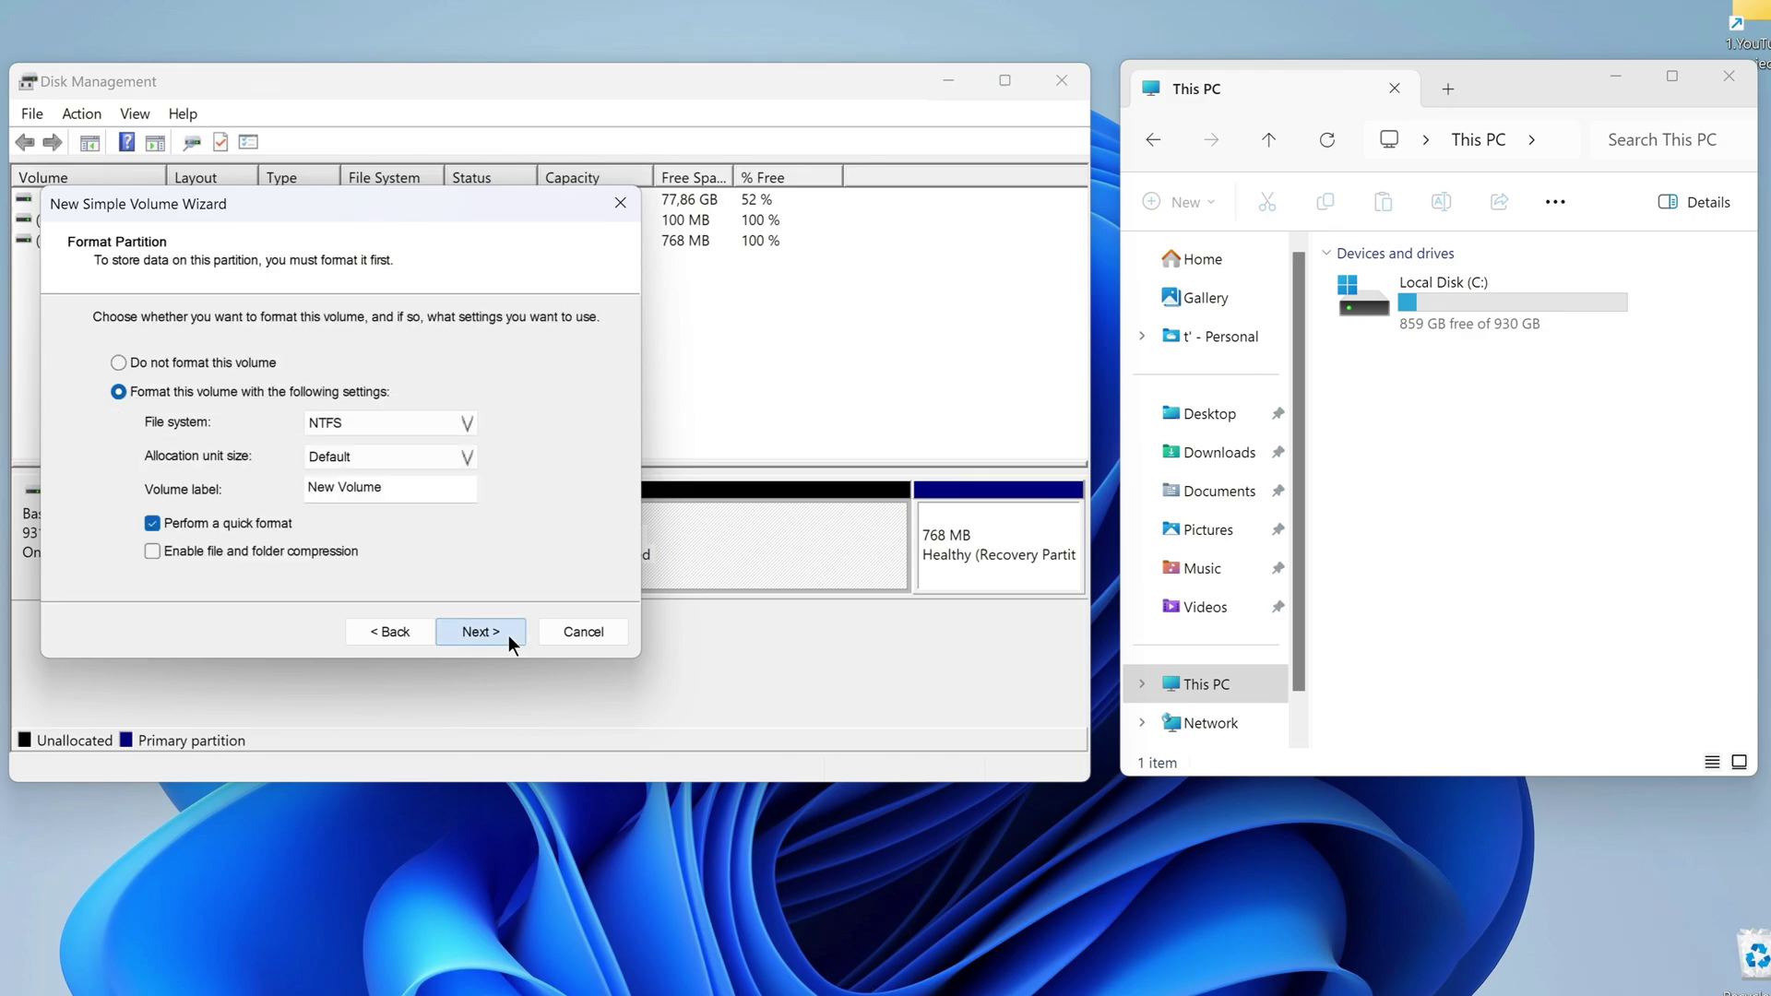
{"action": "left_click", "coordinate": [507, 634]}
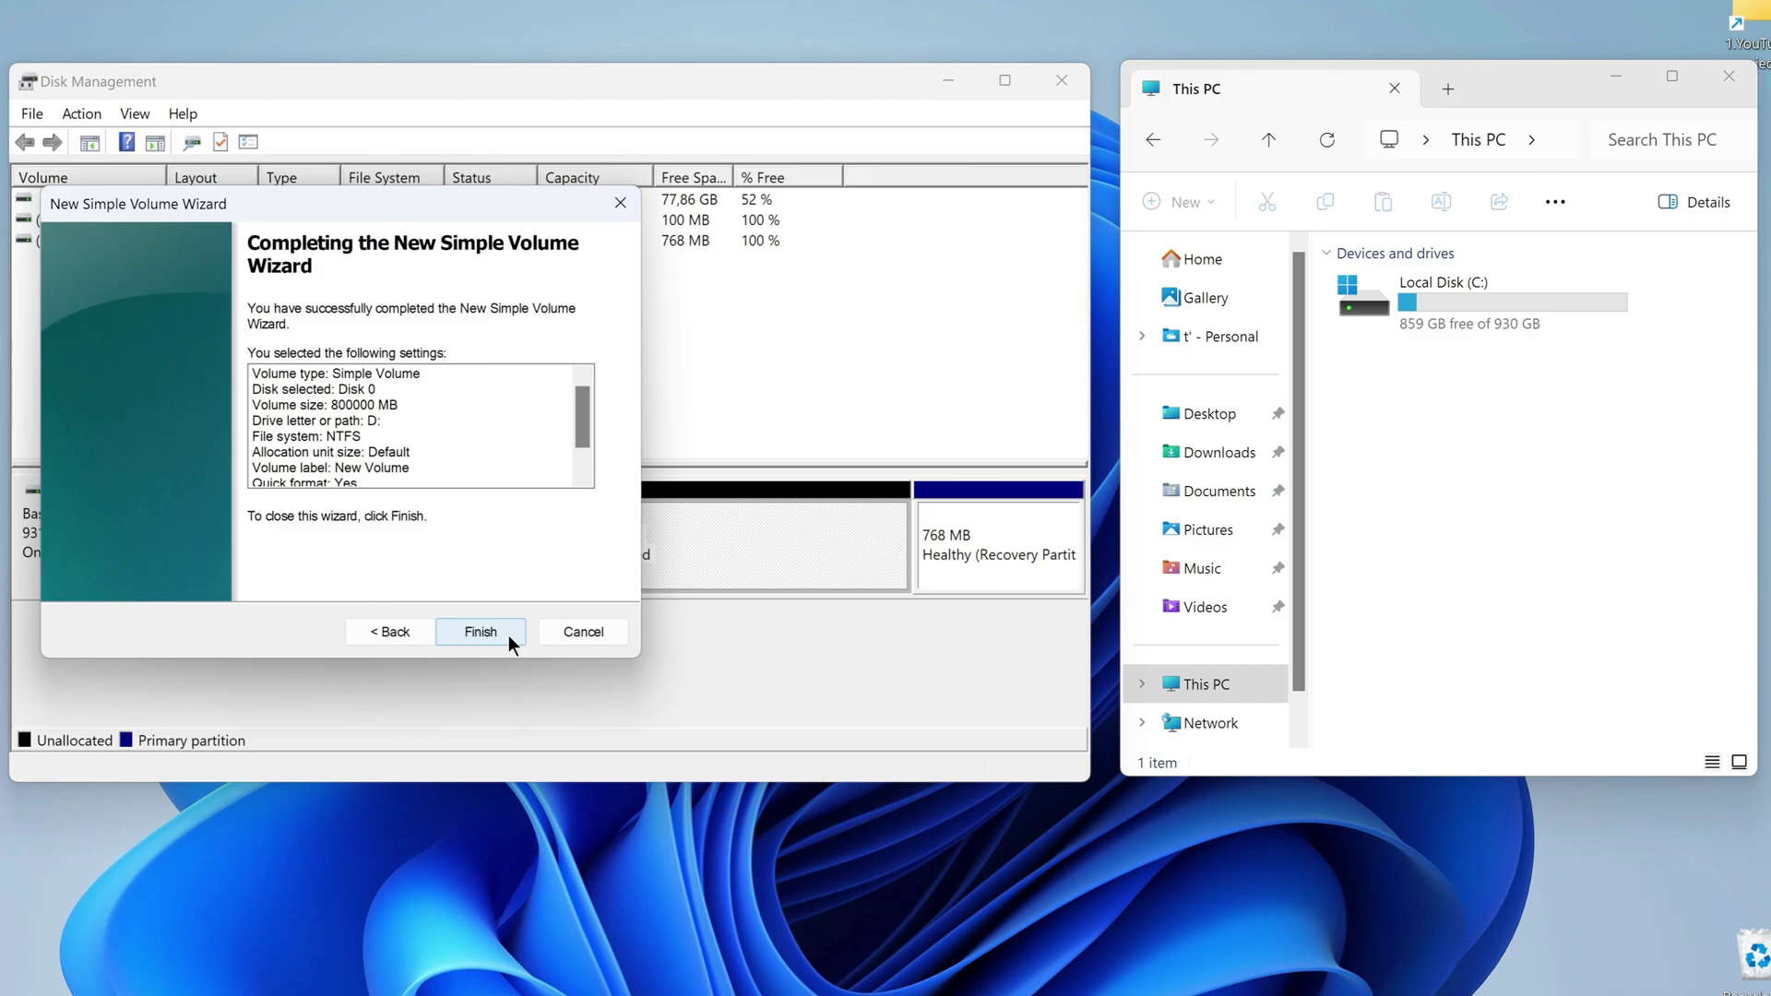
{"action": "left_click", "coordinate": [507, 634]}
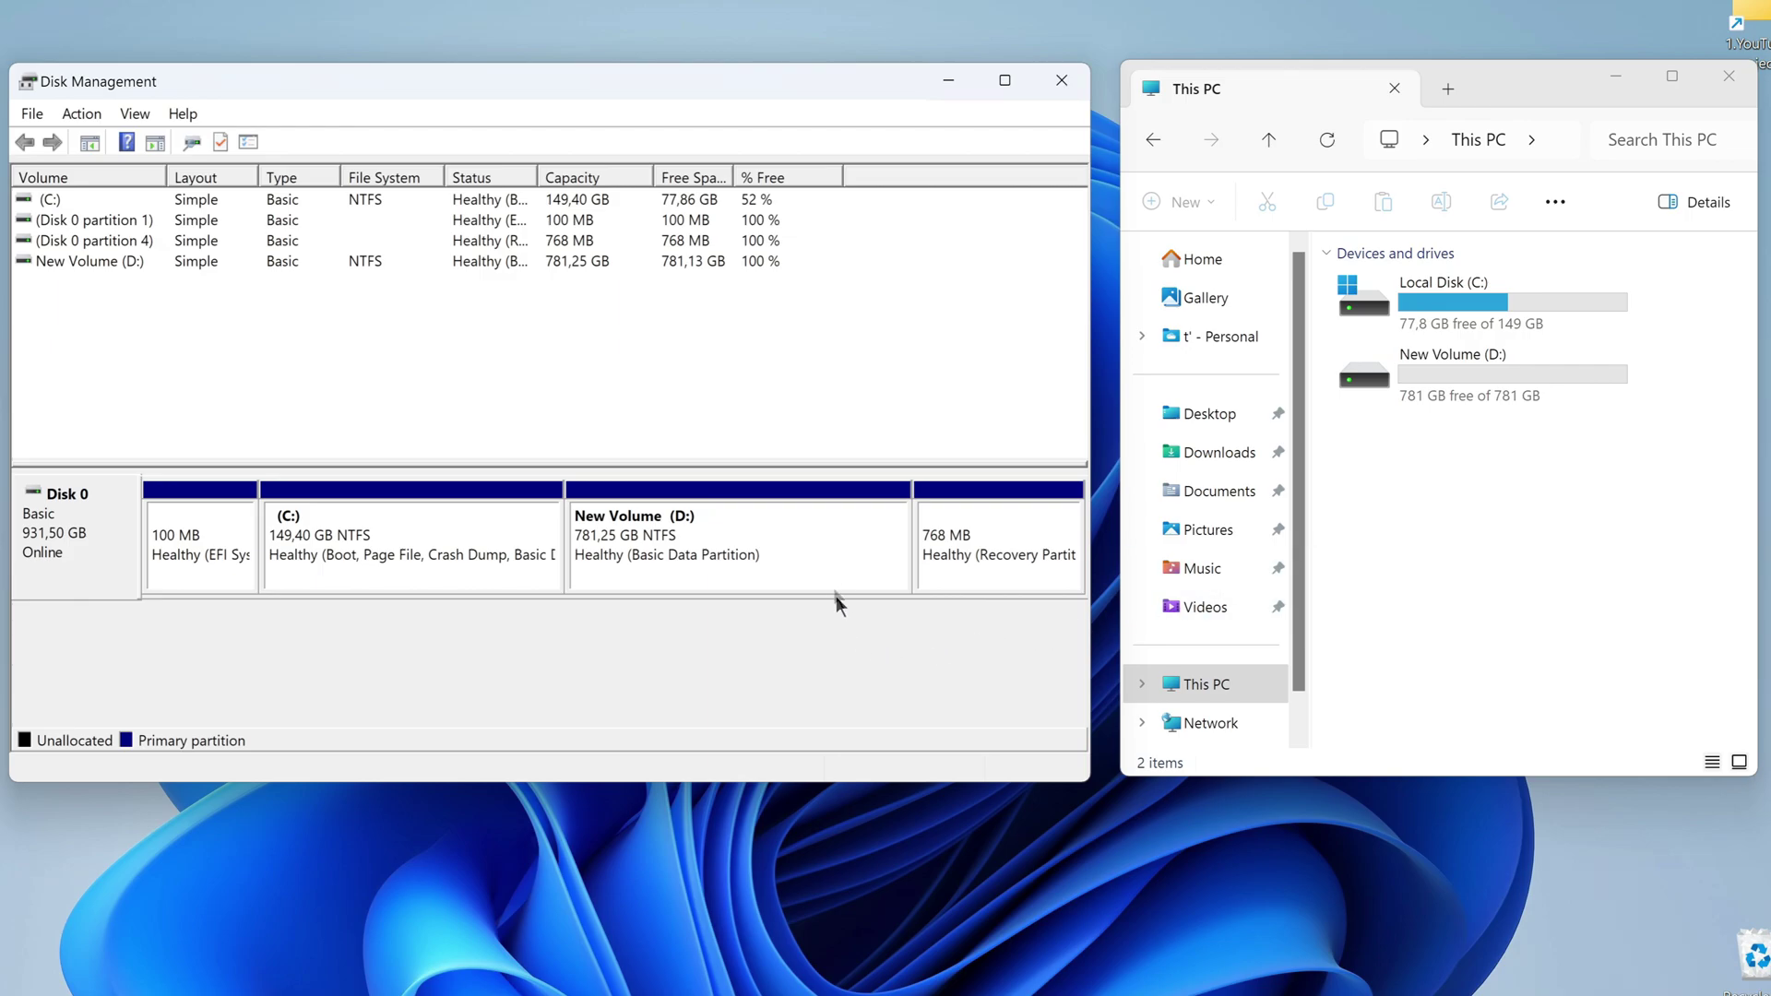
Once New Volume (D:) finishes formatting at 781,25 GB, bring up its actions menu.
{"action": "right_click", "coordinate": [822, 560]}
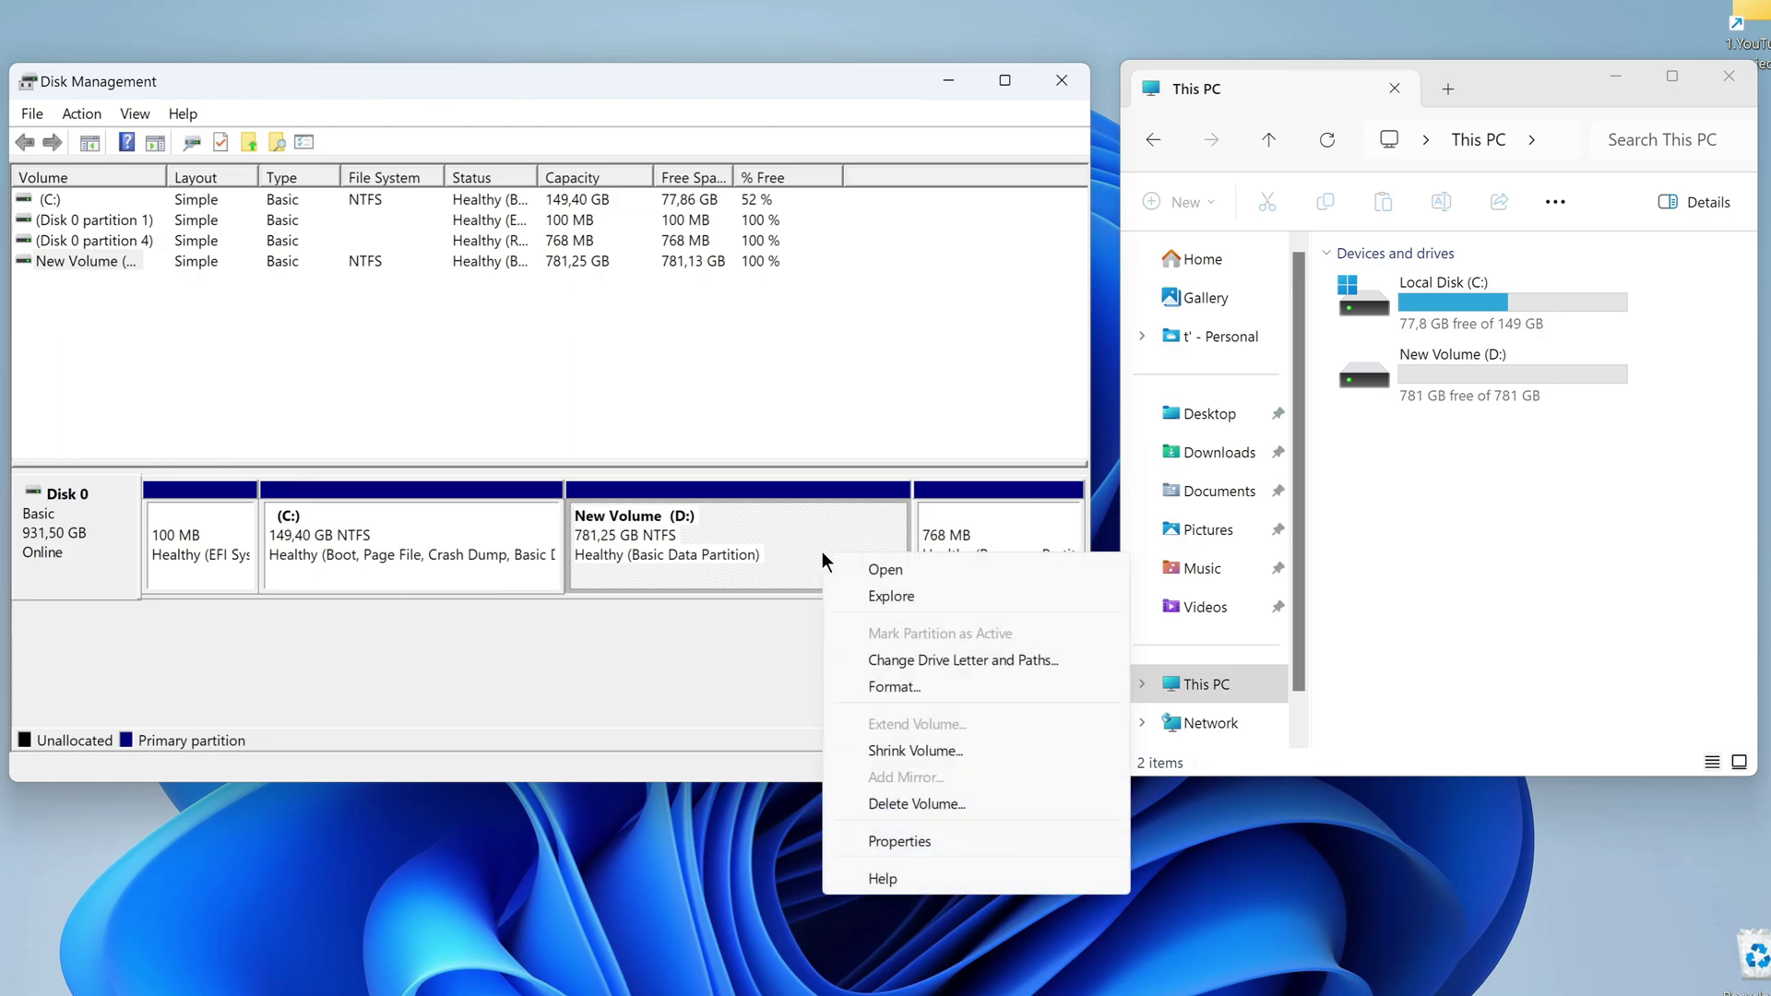
Shrink New Volume (D:) by 680000 MB, leaving it at 117,19 GB.
{"action": "left_click", "coordinate": [979, 748]}
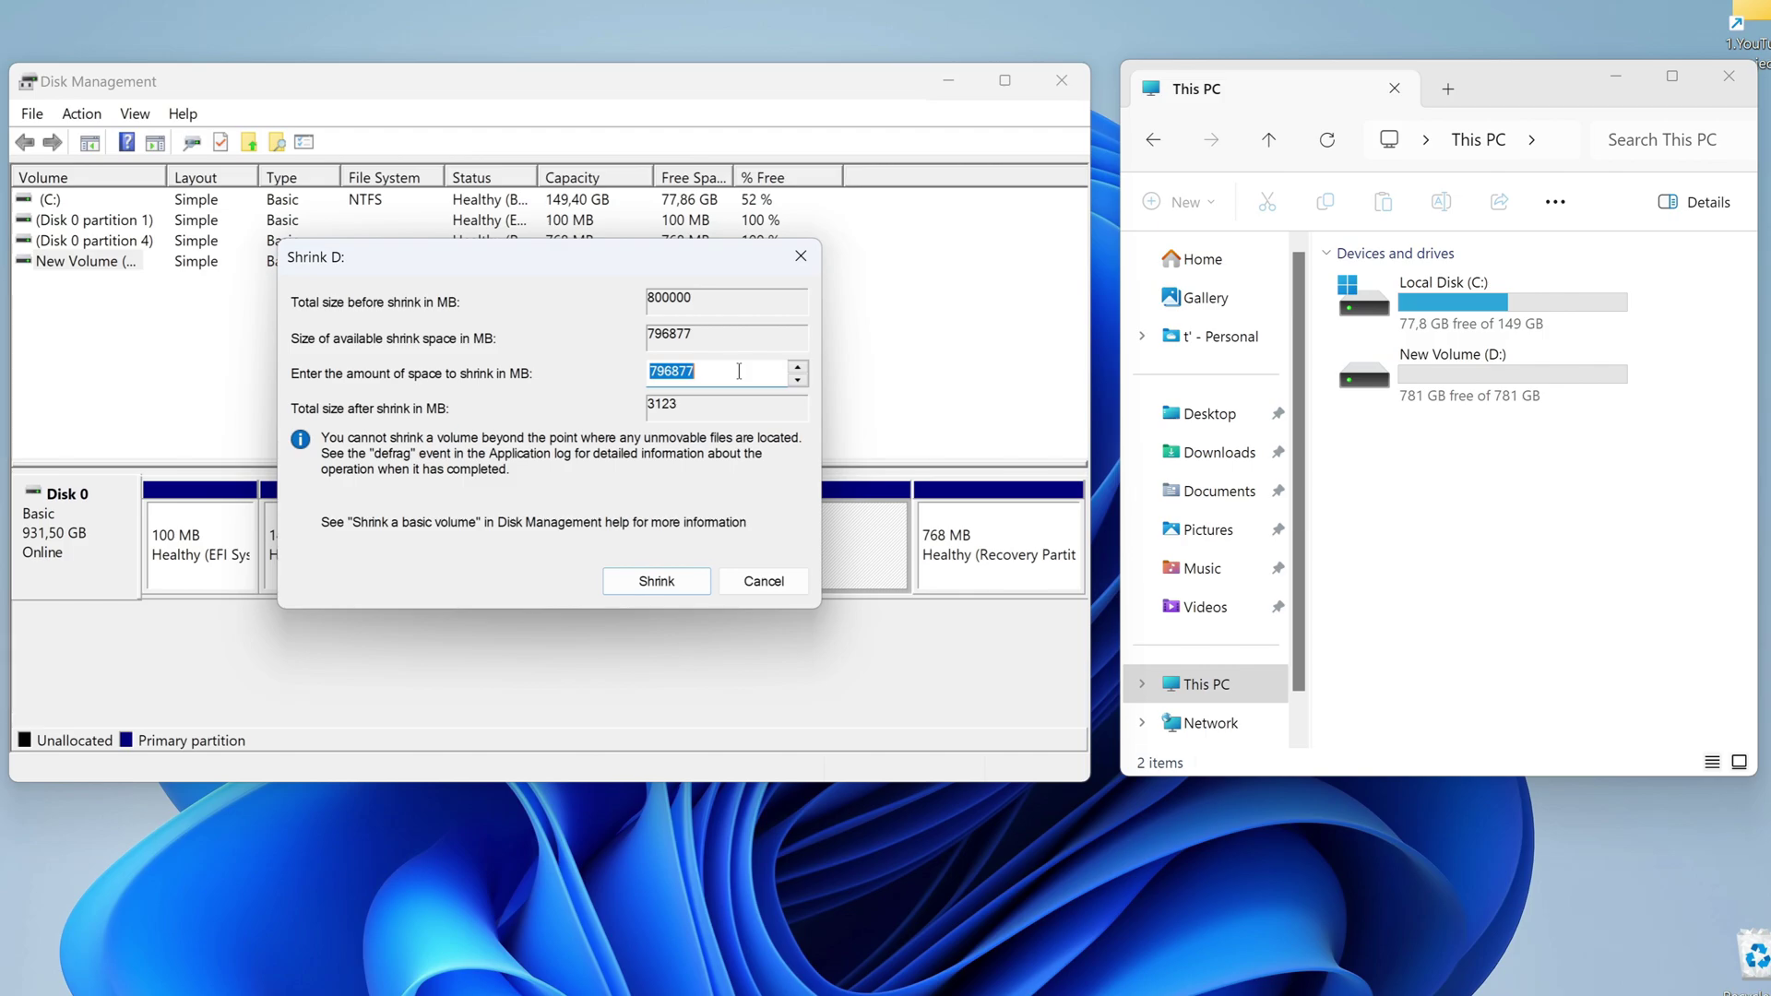
{"action": "type", "text": "680000"}
{"action": "left_click", "coordinate": [692, 576]}
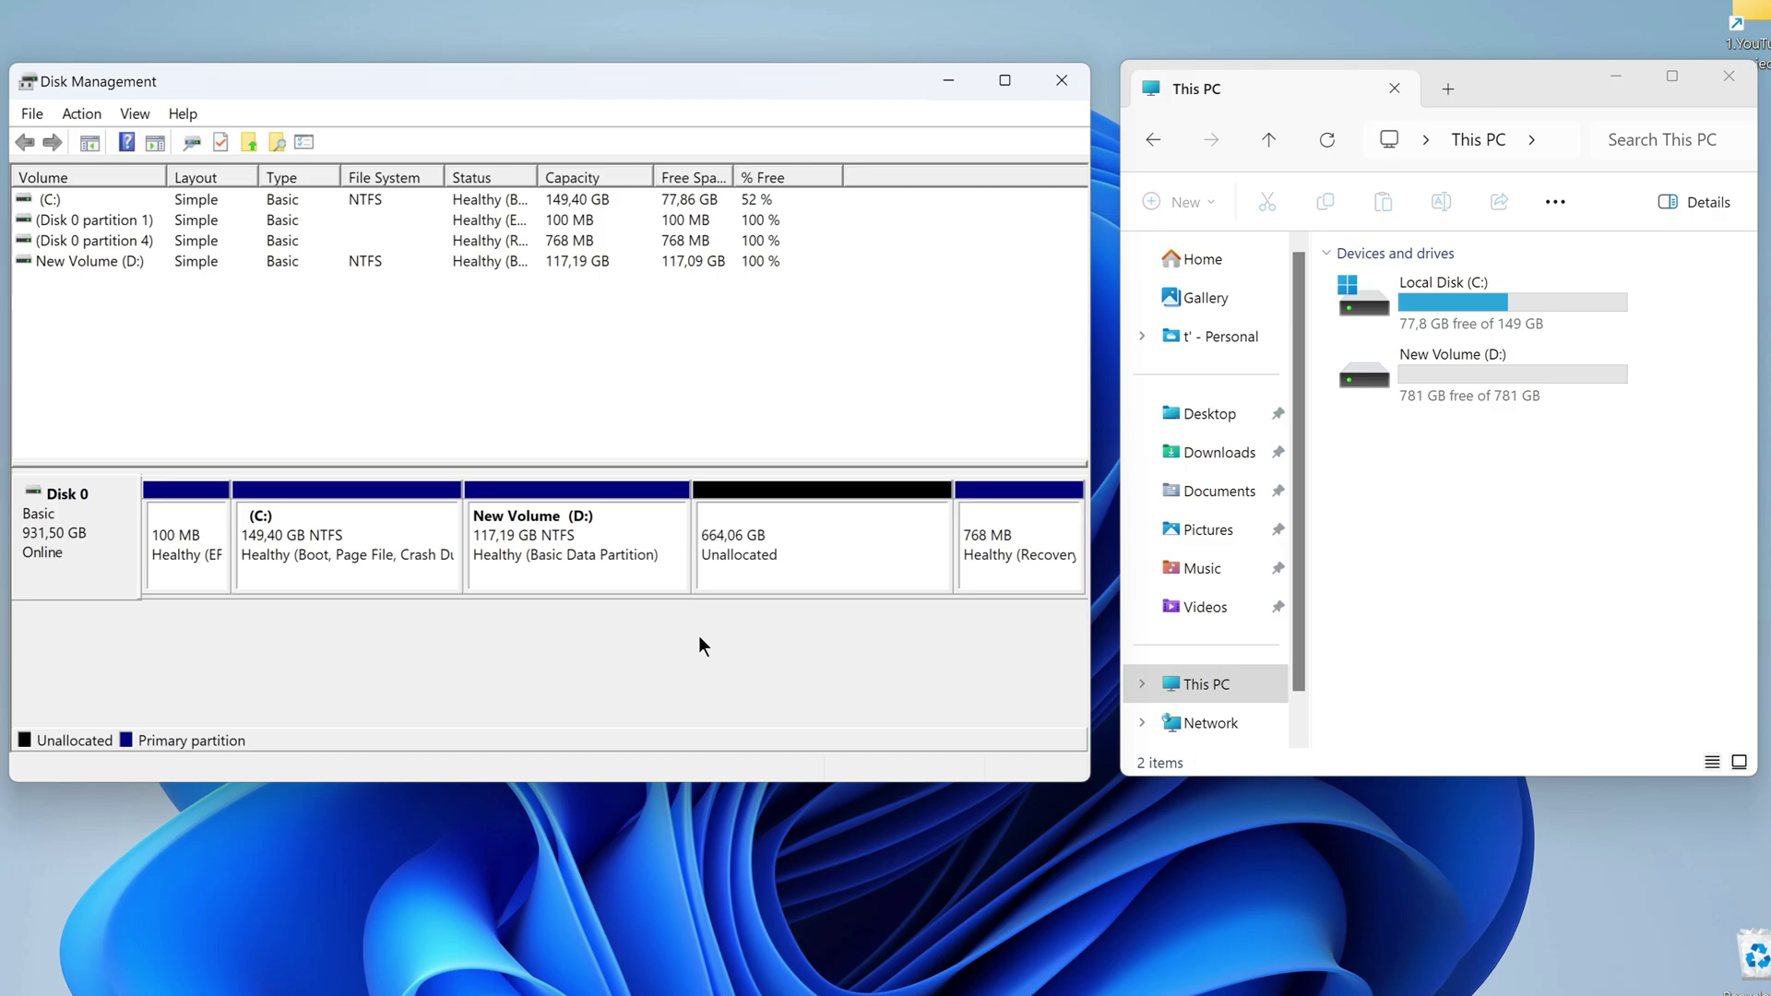
Create New Volume (E:), a 664,06 GB NTFS quick-formatted volume, in the remaining unallocated space.
{"action": "right_click", "coordinate": [872, 551]}
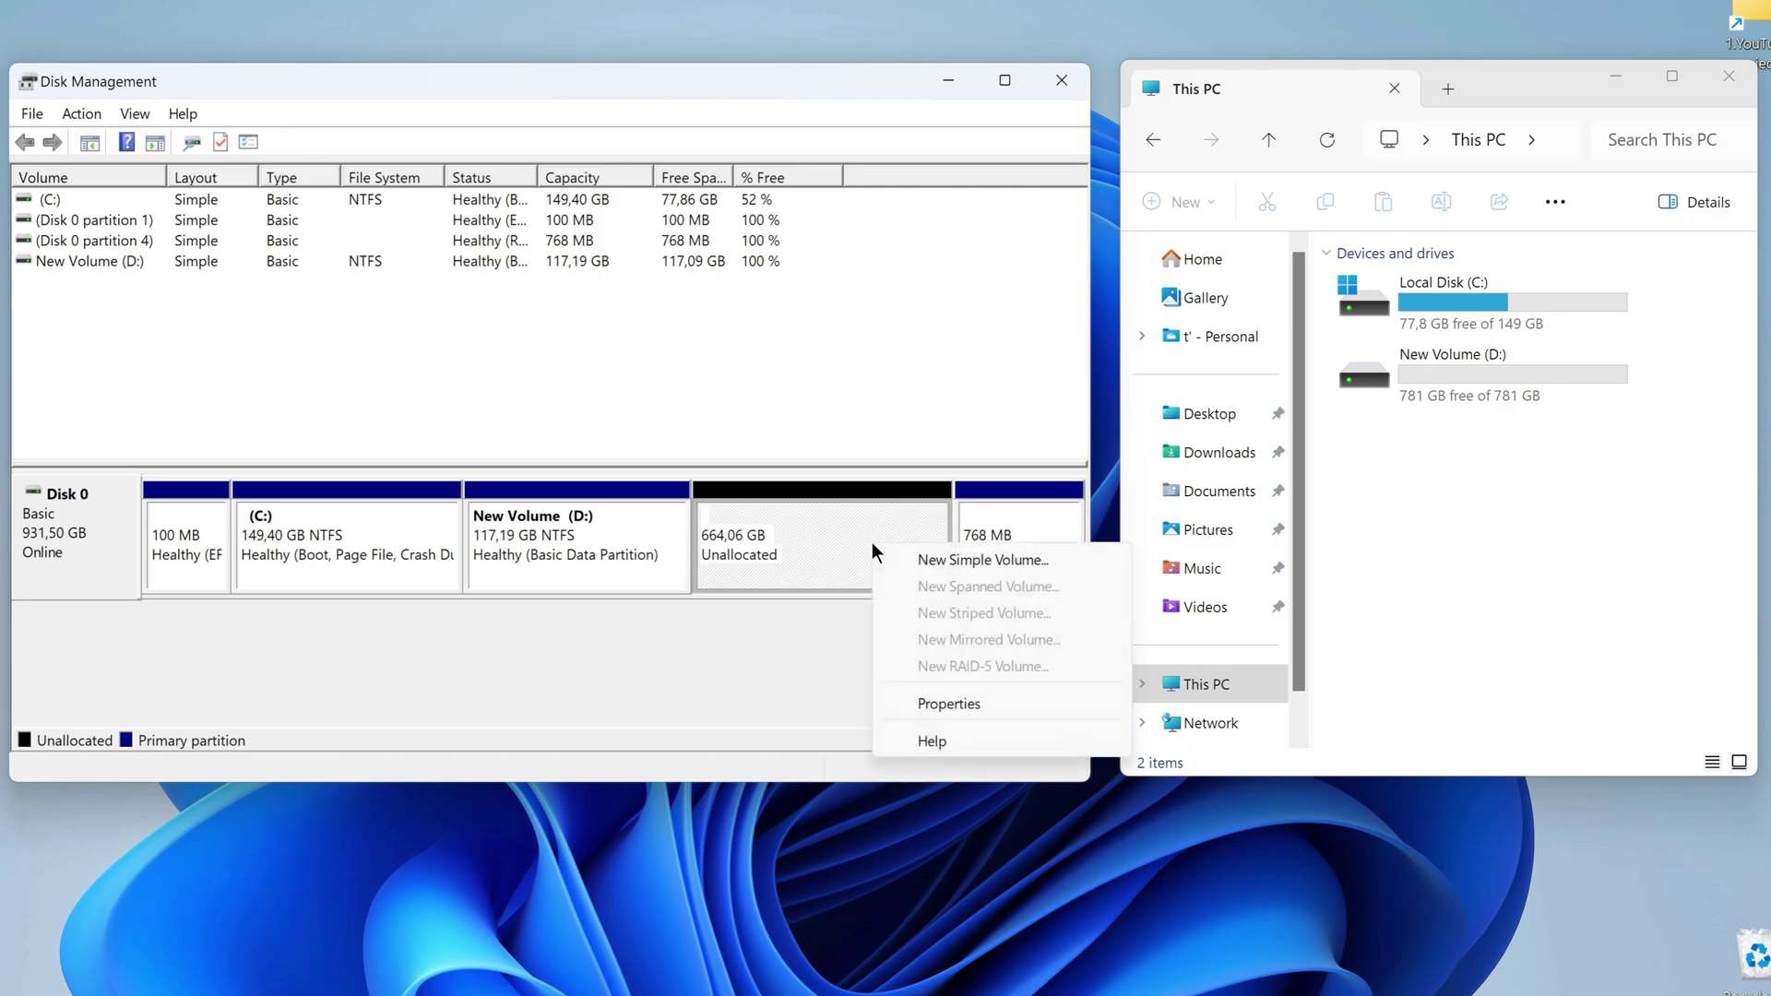
{"action": "left_click", "coordinate": [1073, 561]}
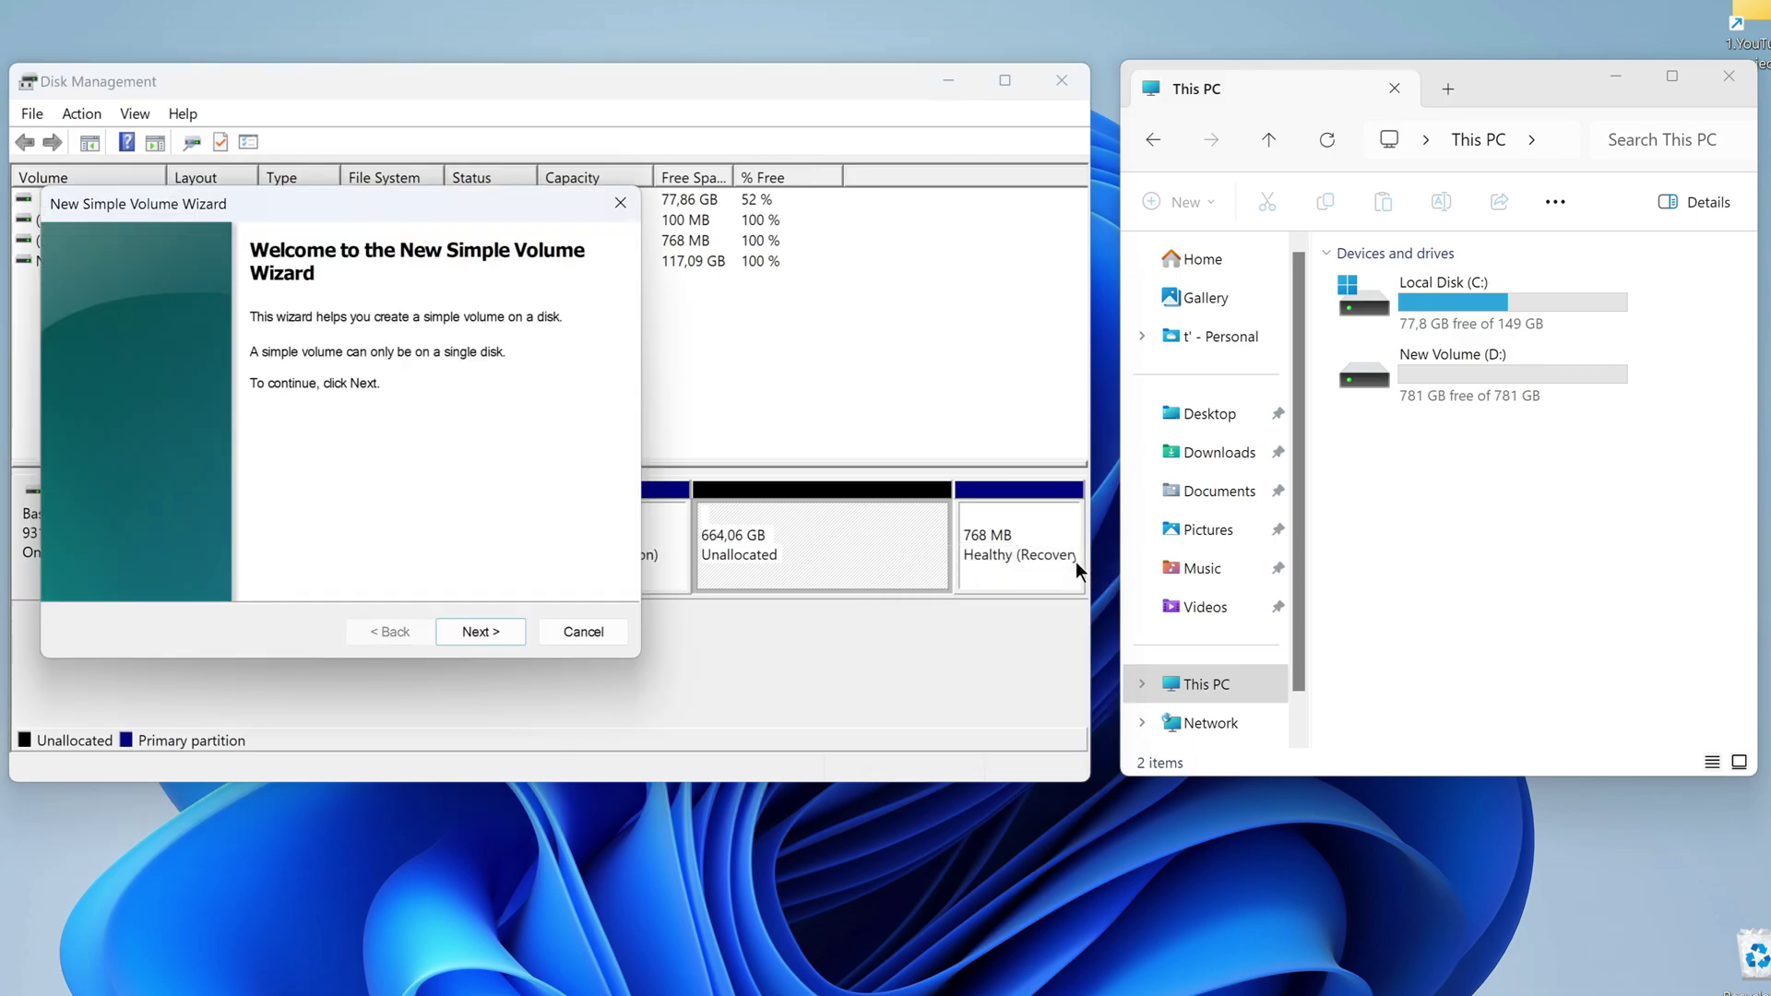
{"action": "left_click", "coordinate": [511, 629]}
{"action": "left_click", "coordinate": [512, 630]}
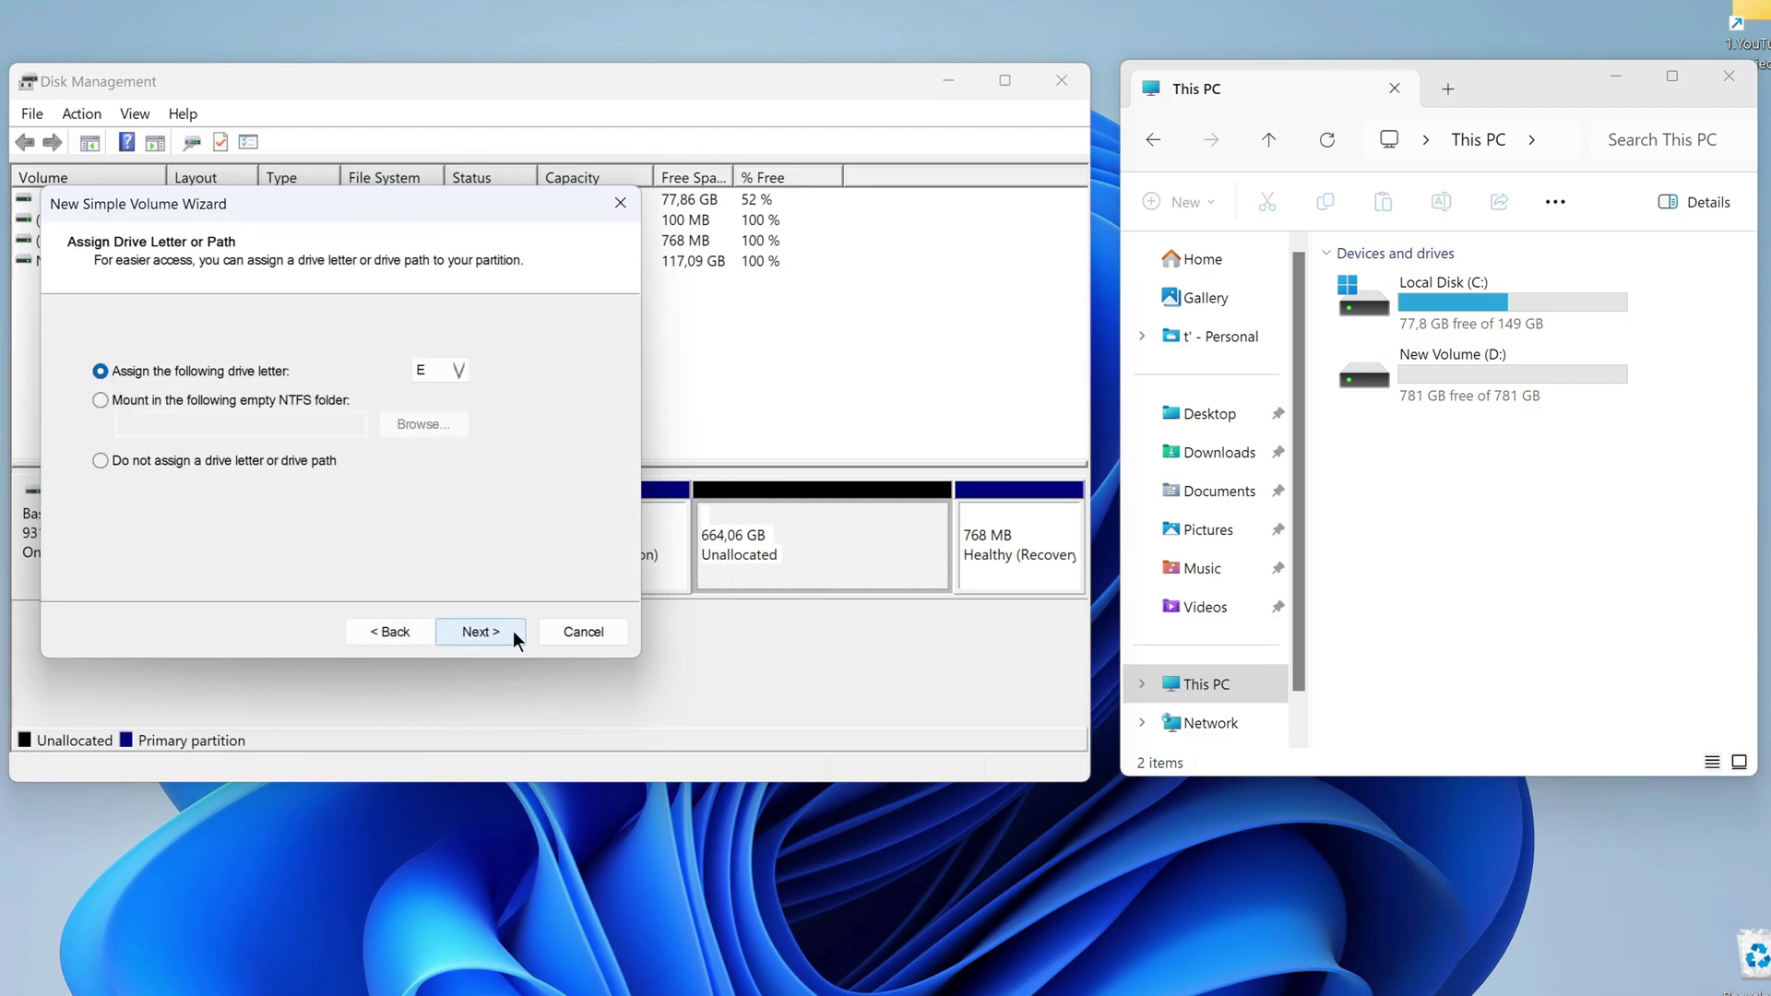
{"action": "left_click", "coordinate": [513, 630]}
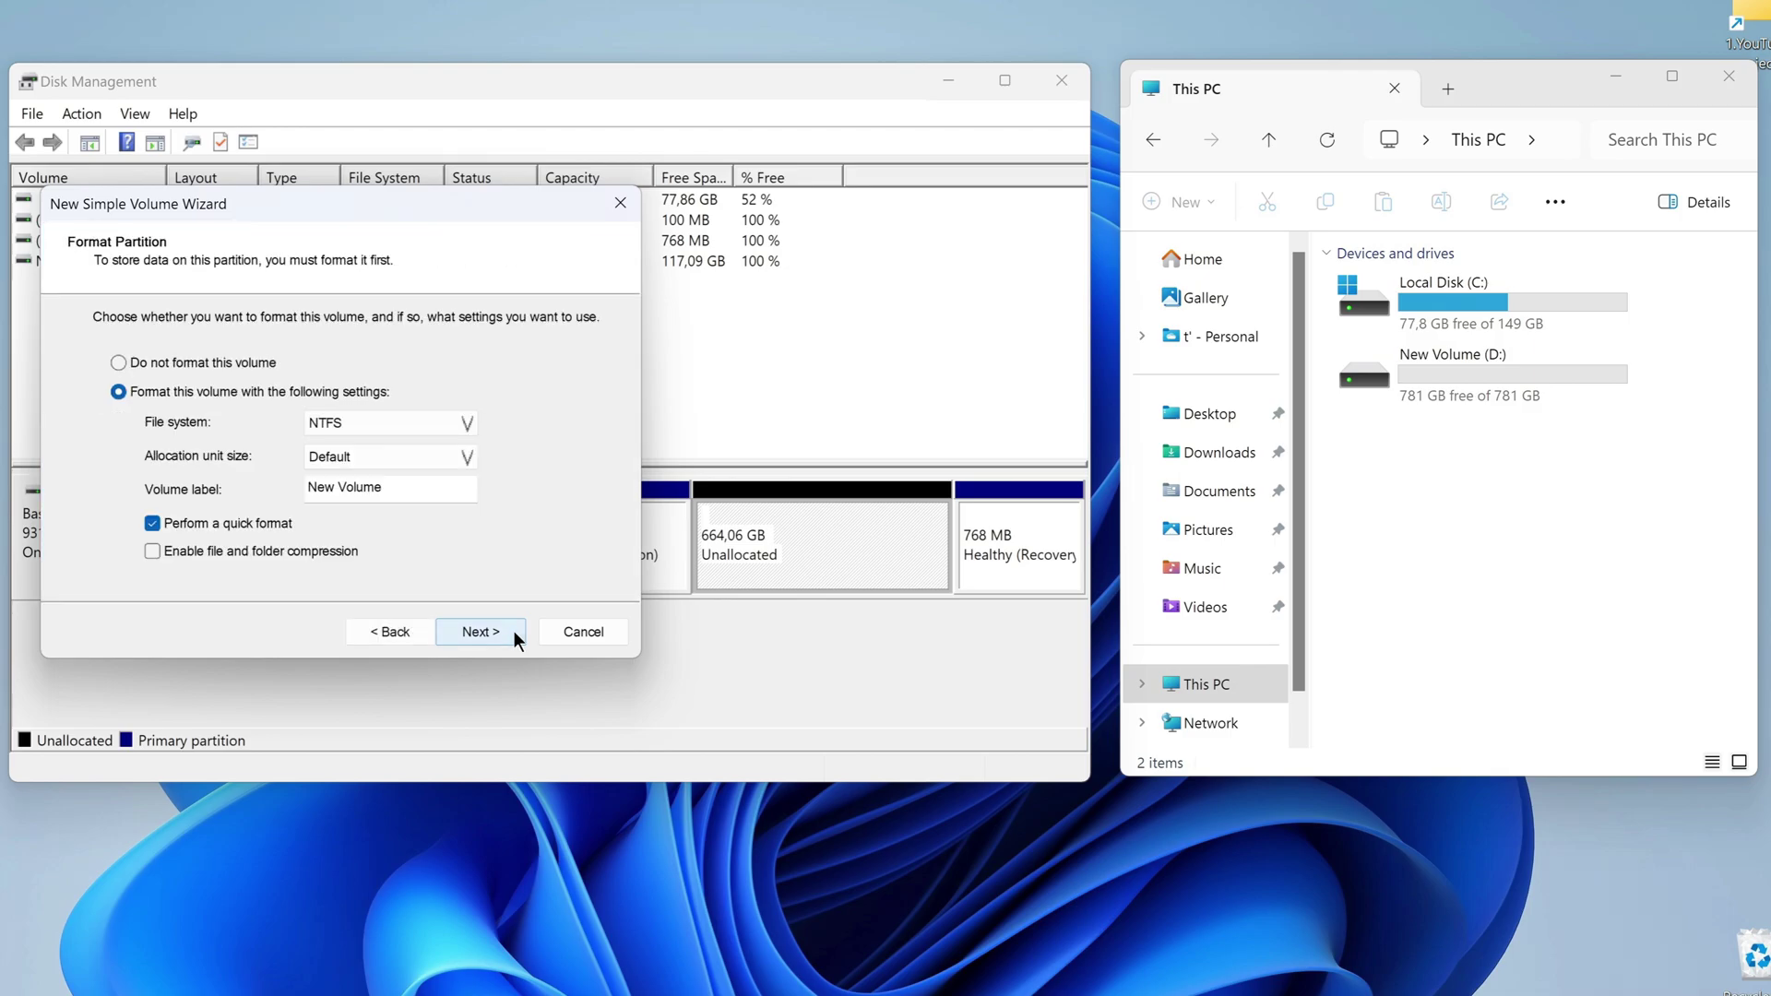
{"action": "left_click", "coordinate": [513, 631]}
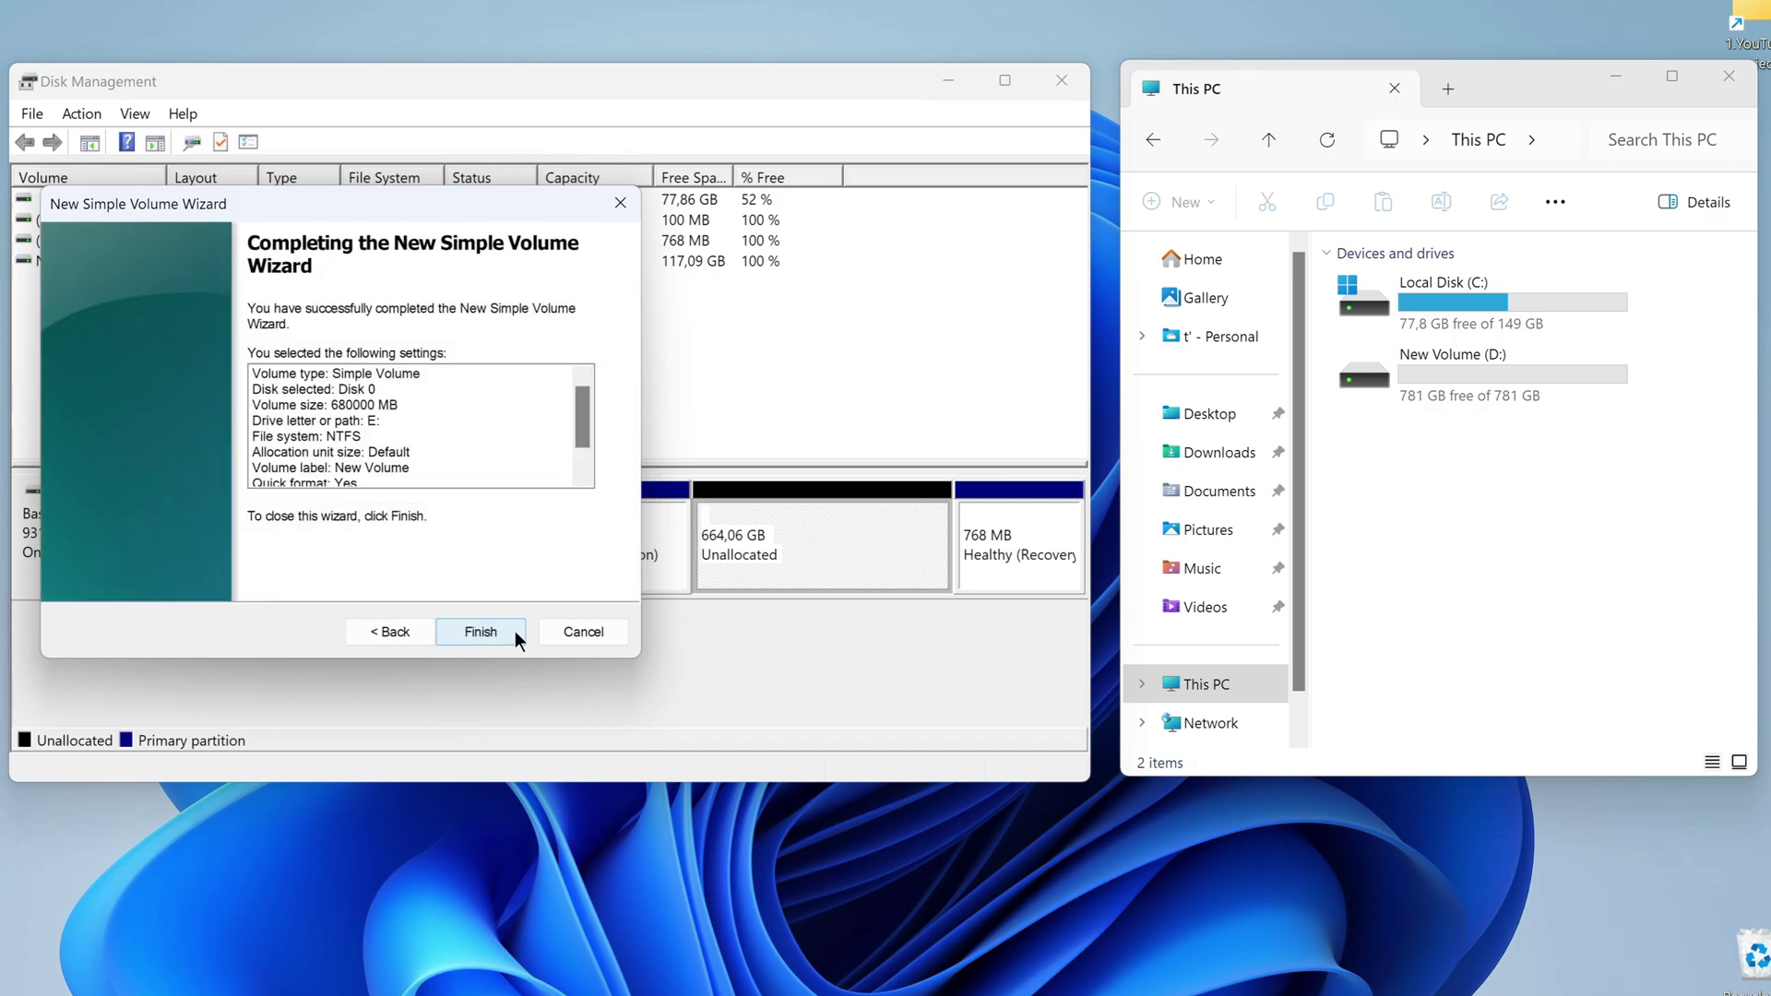
{"action": "left_click", "coordinate": [481, 631]}
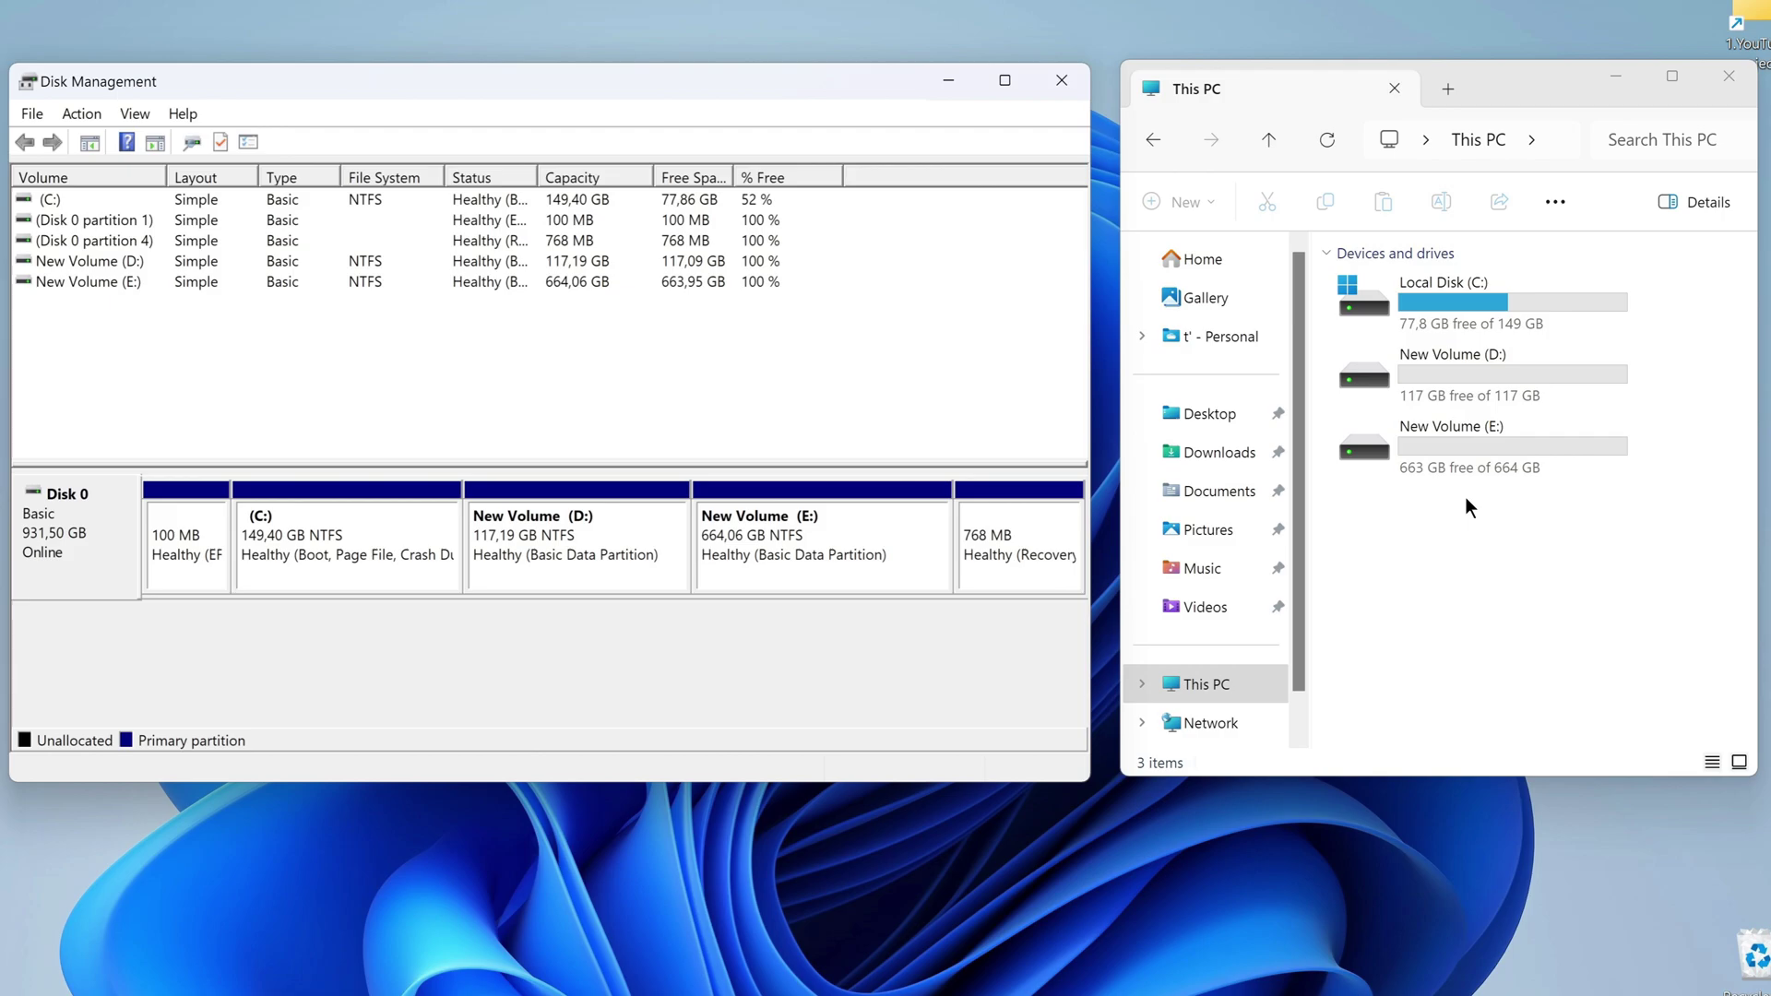
Rename drive E: from New Volume to Storage in This PC, approving the administrator prompt.
{"action": "left_click", "coordinate": [1450, 426]}
{"action": "key", "text": "F2"}
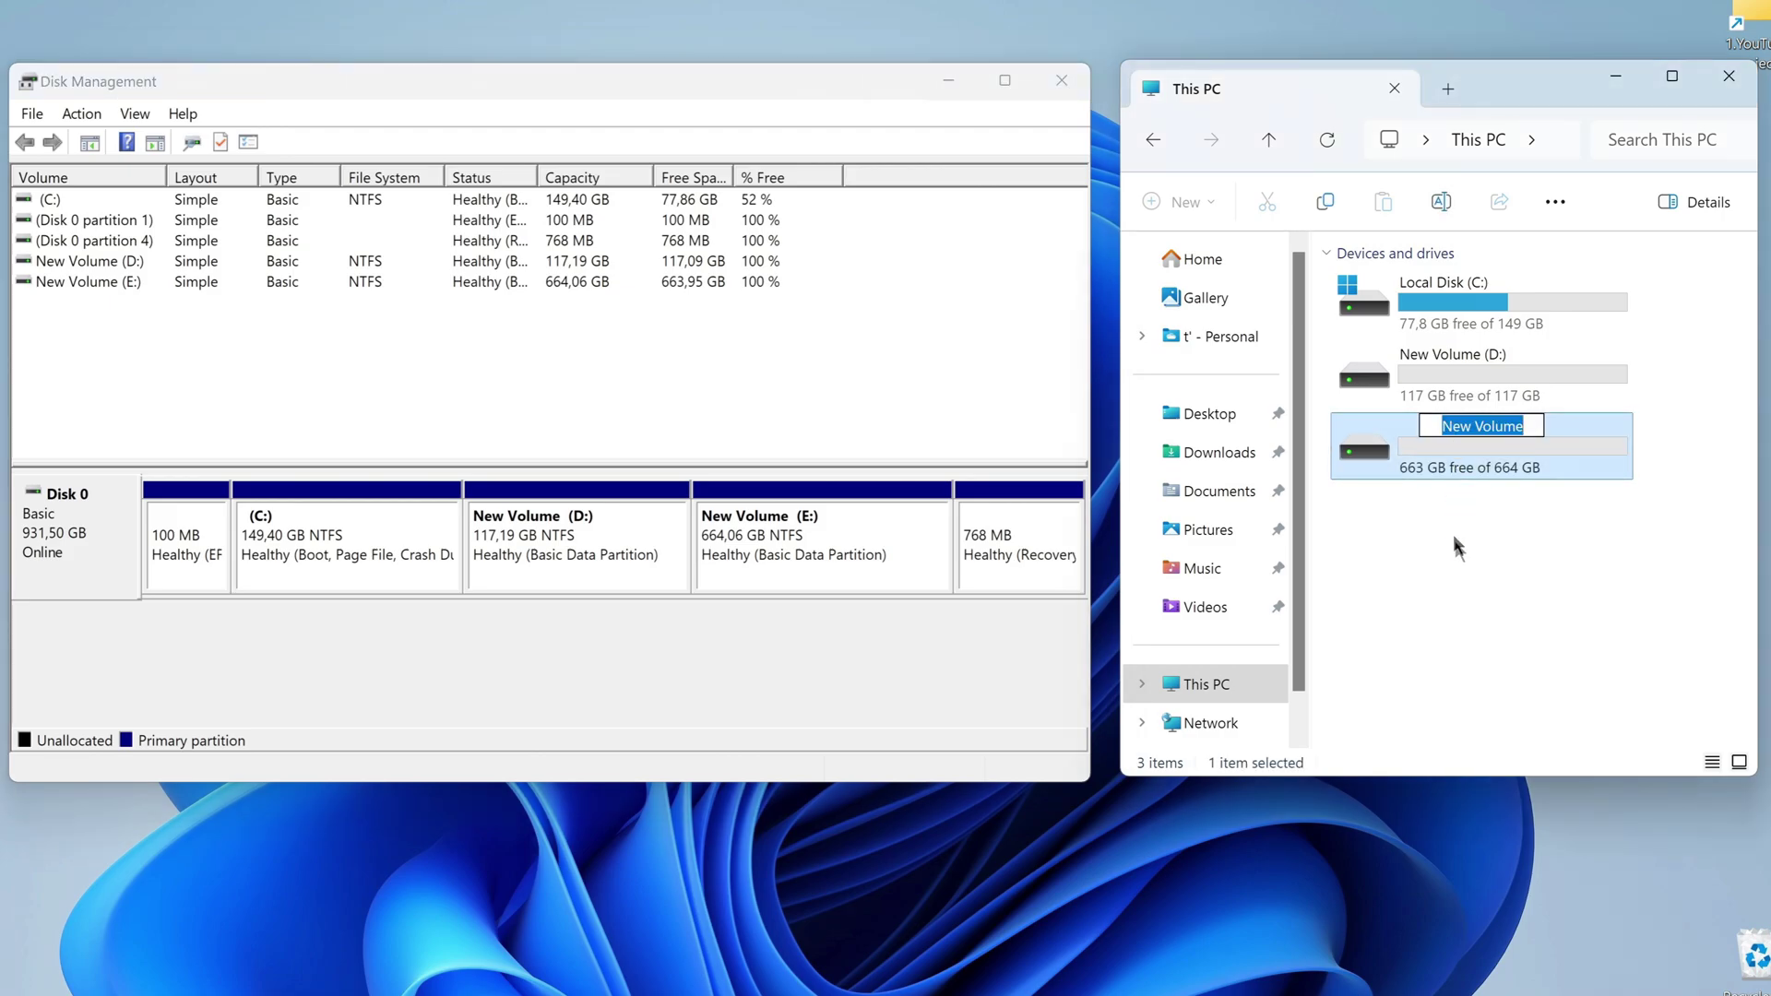
{"action": "type", "text": "Sto"}
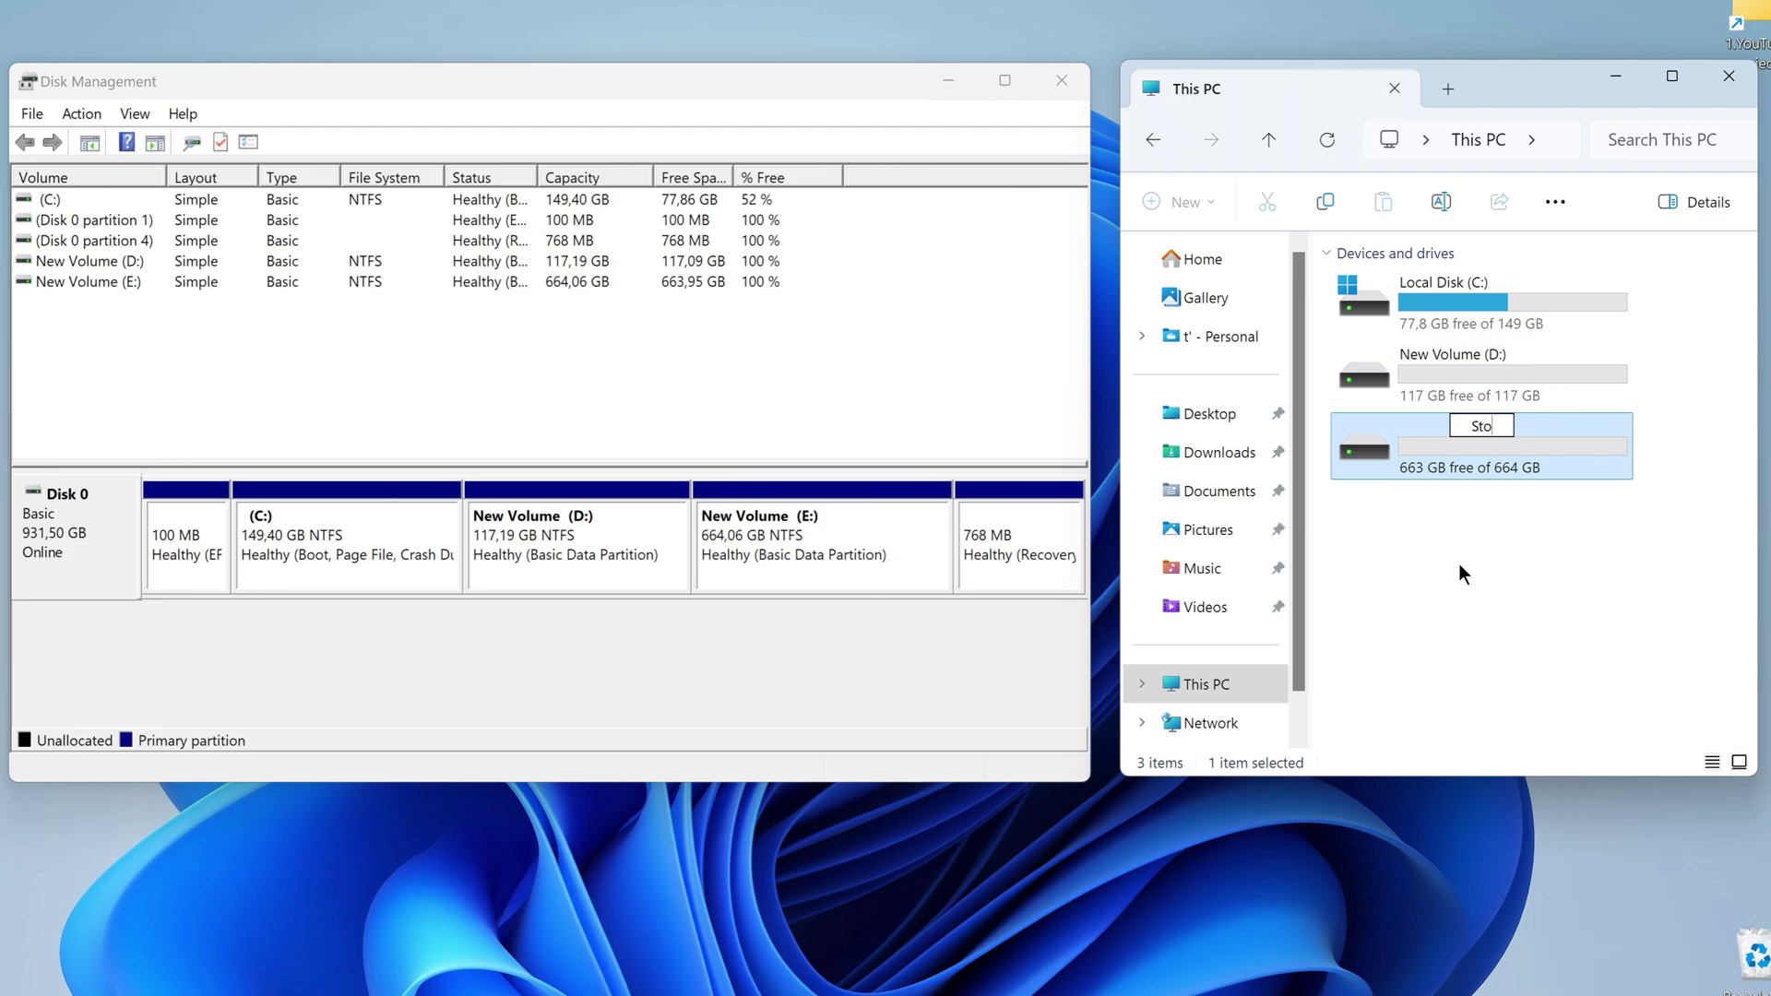
{"action": "type", "text": "rage"}
{"action": "key", "text": "Return"}
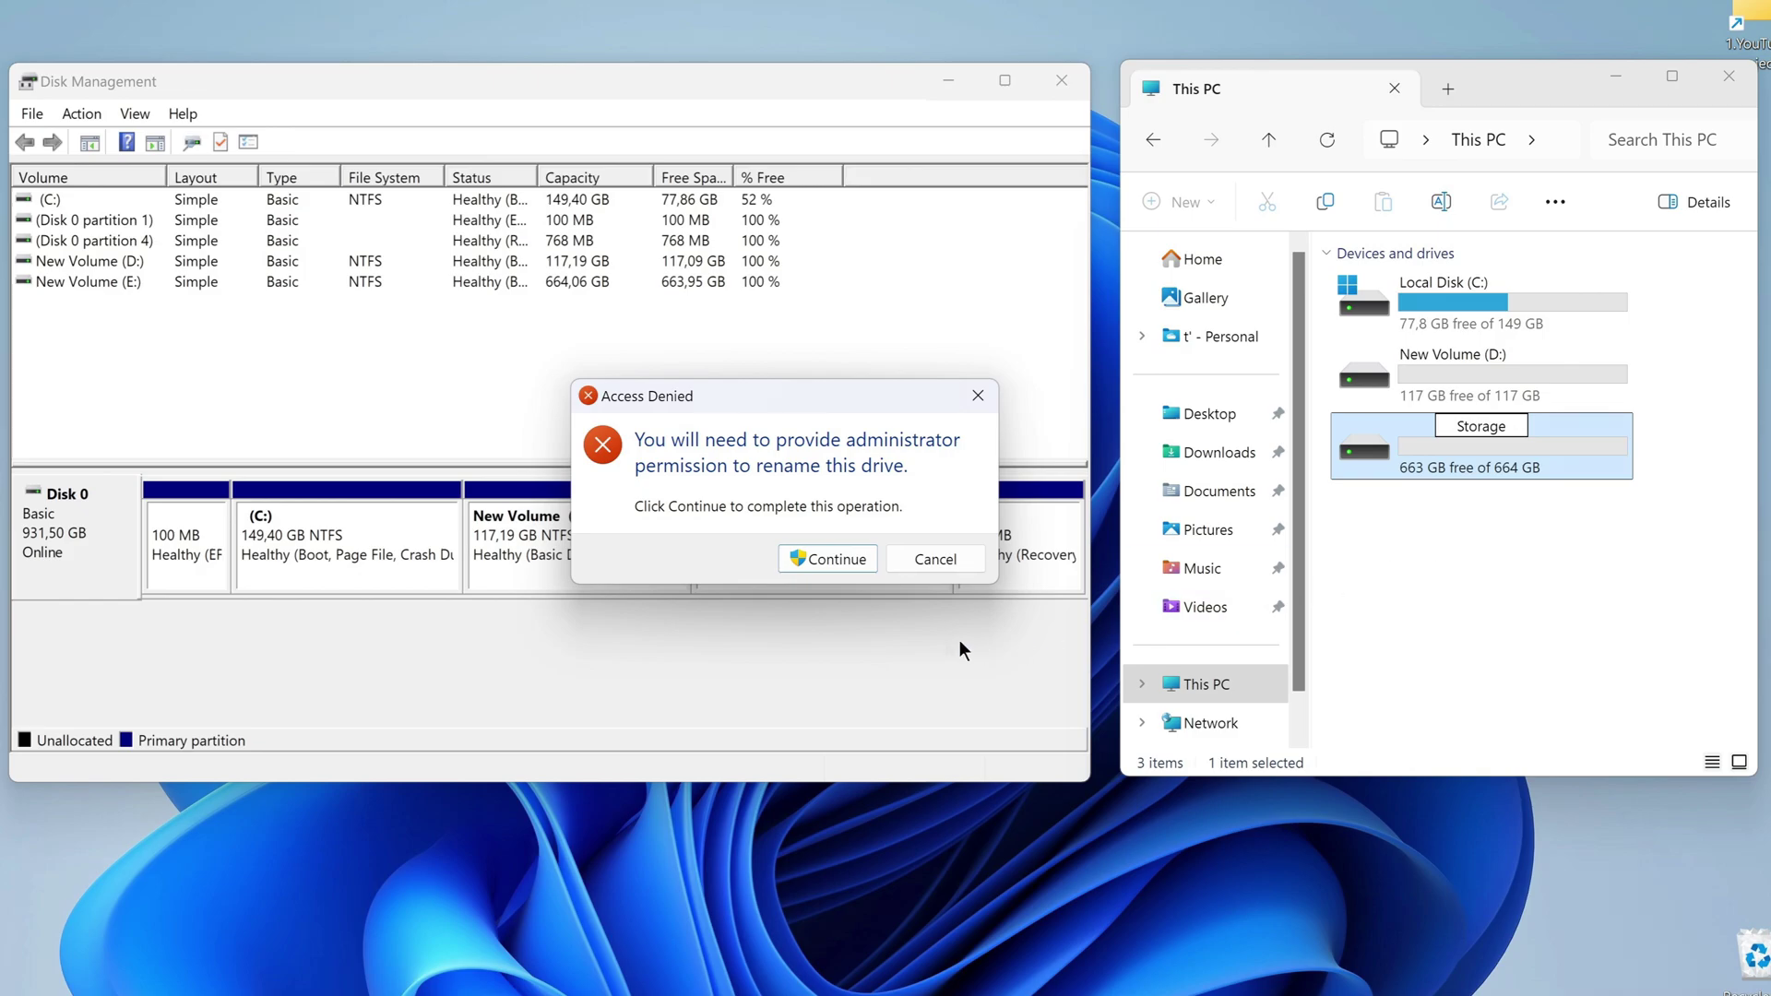
{"action": "left_click", "coordinate": [849, 560]}
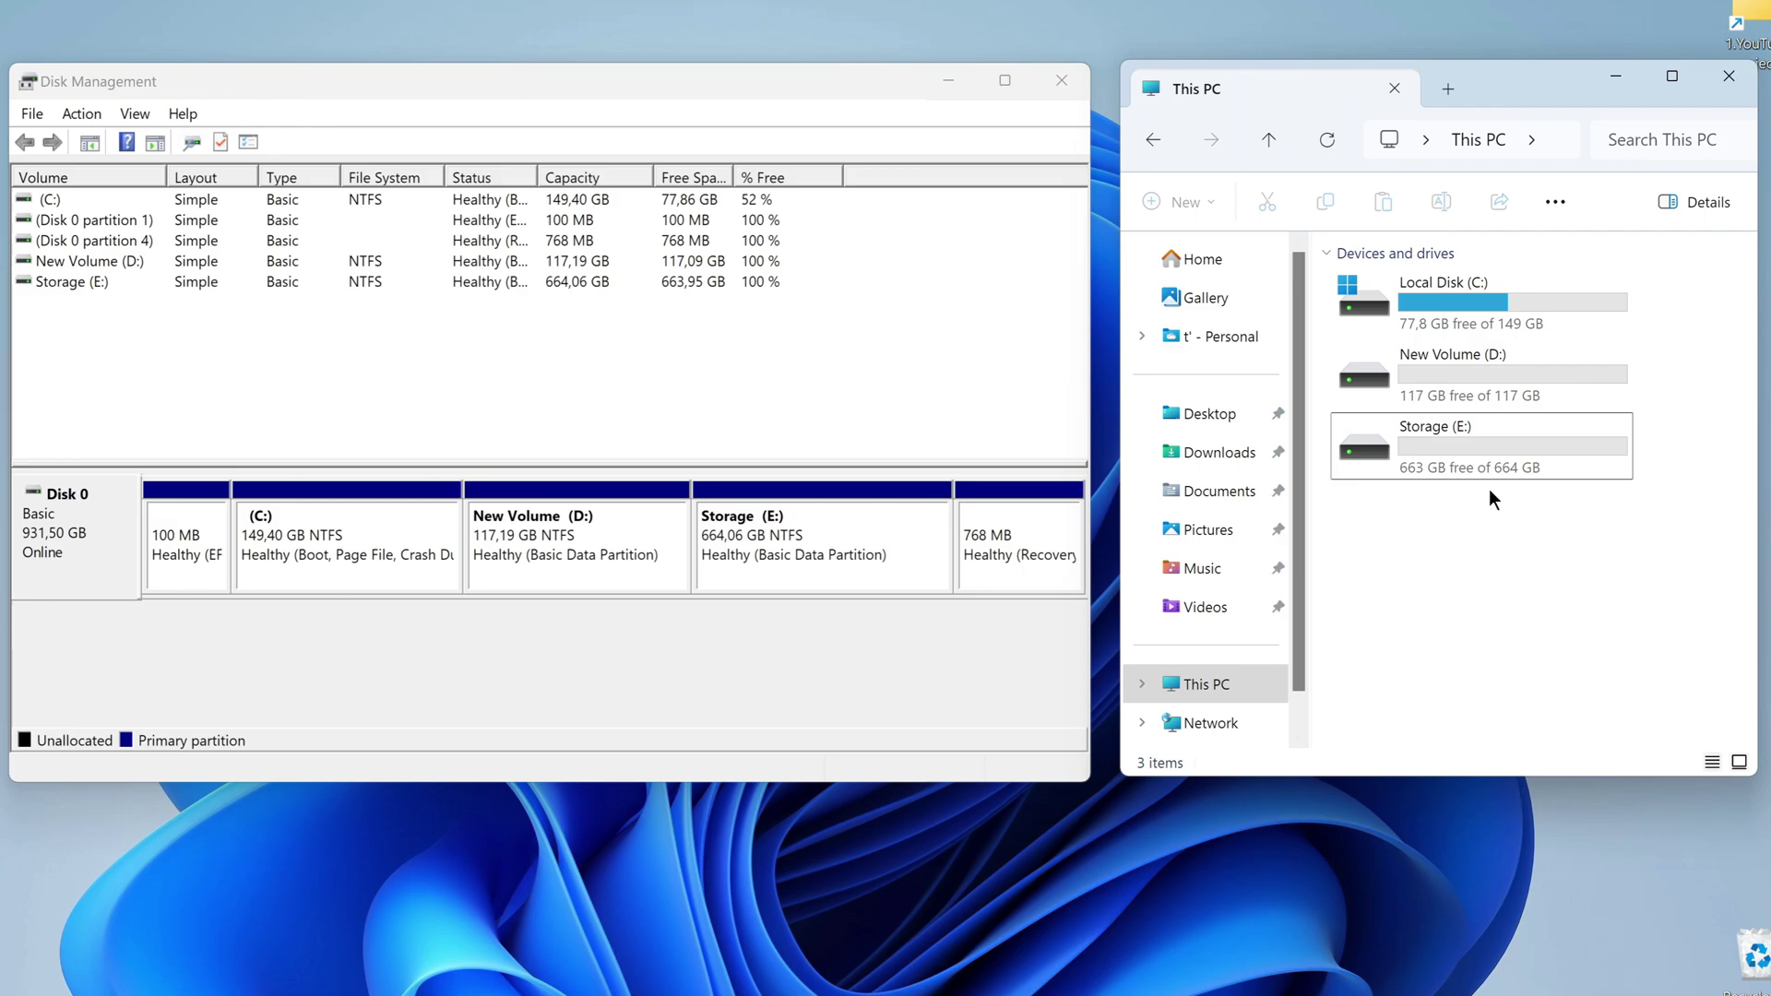
{"action": "left_click", "coordinate": [1487, 374]}
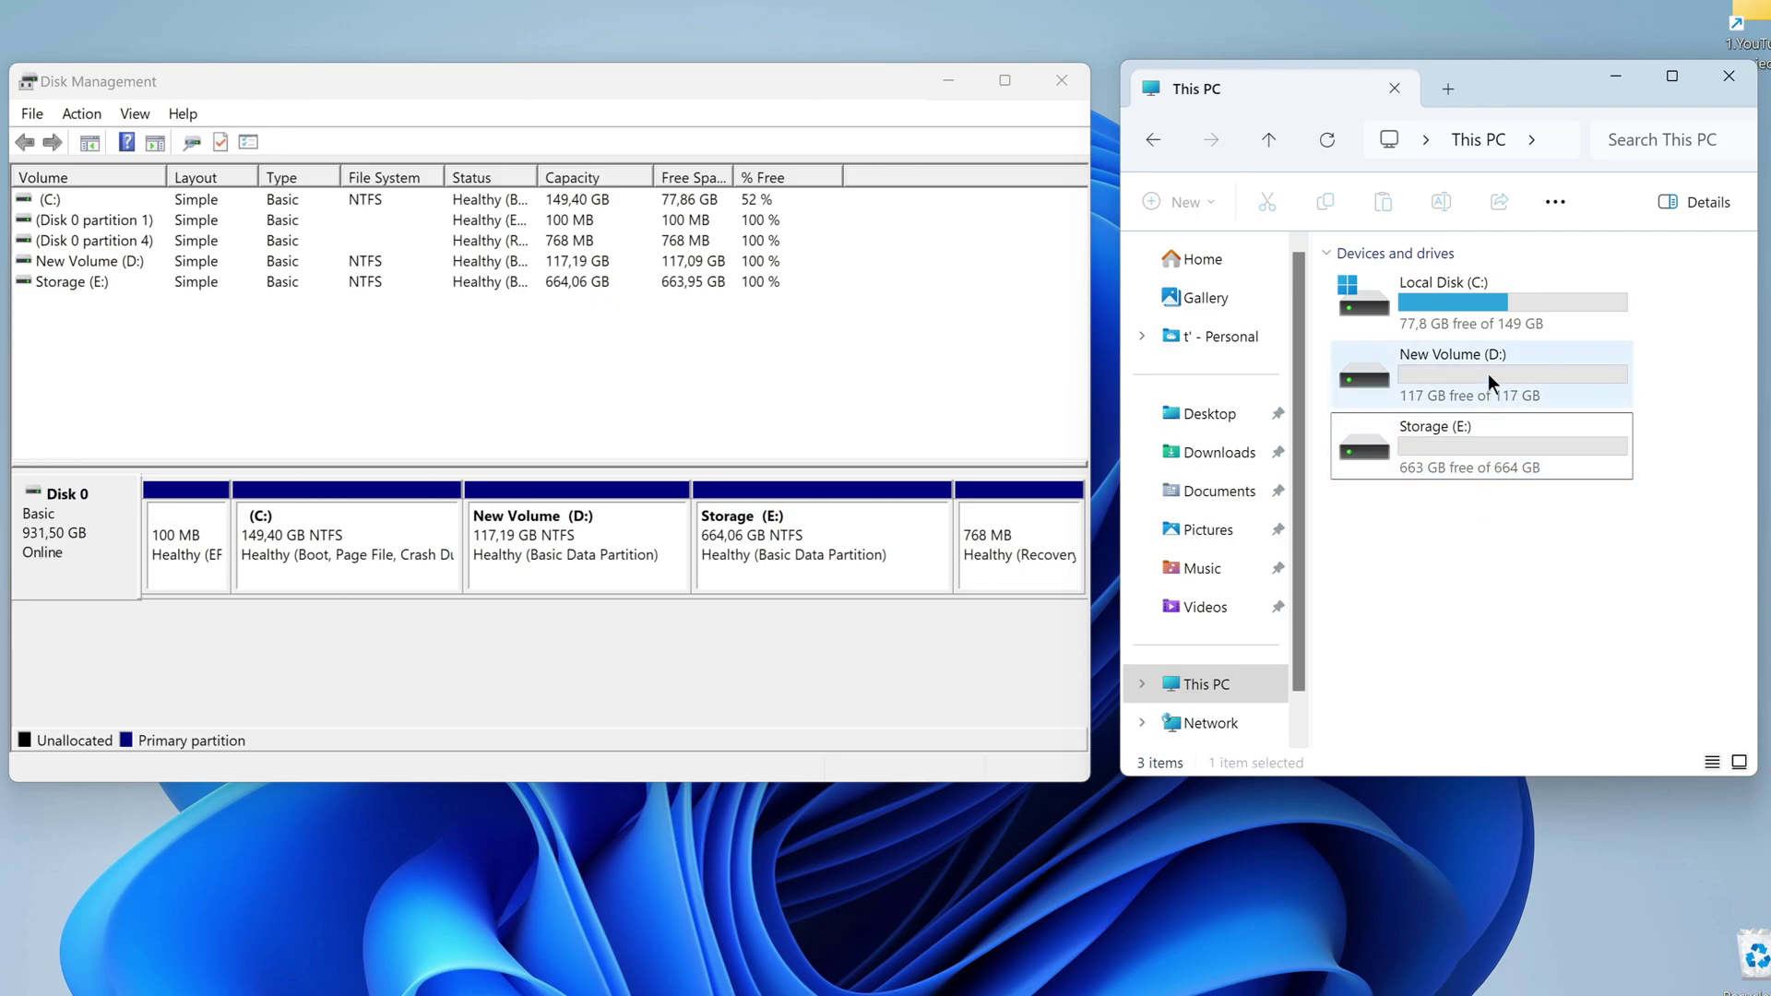
{"action": "left_click", "coordinate": [1520, 439]}
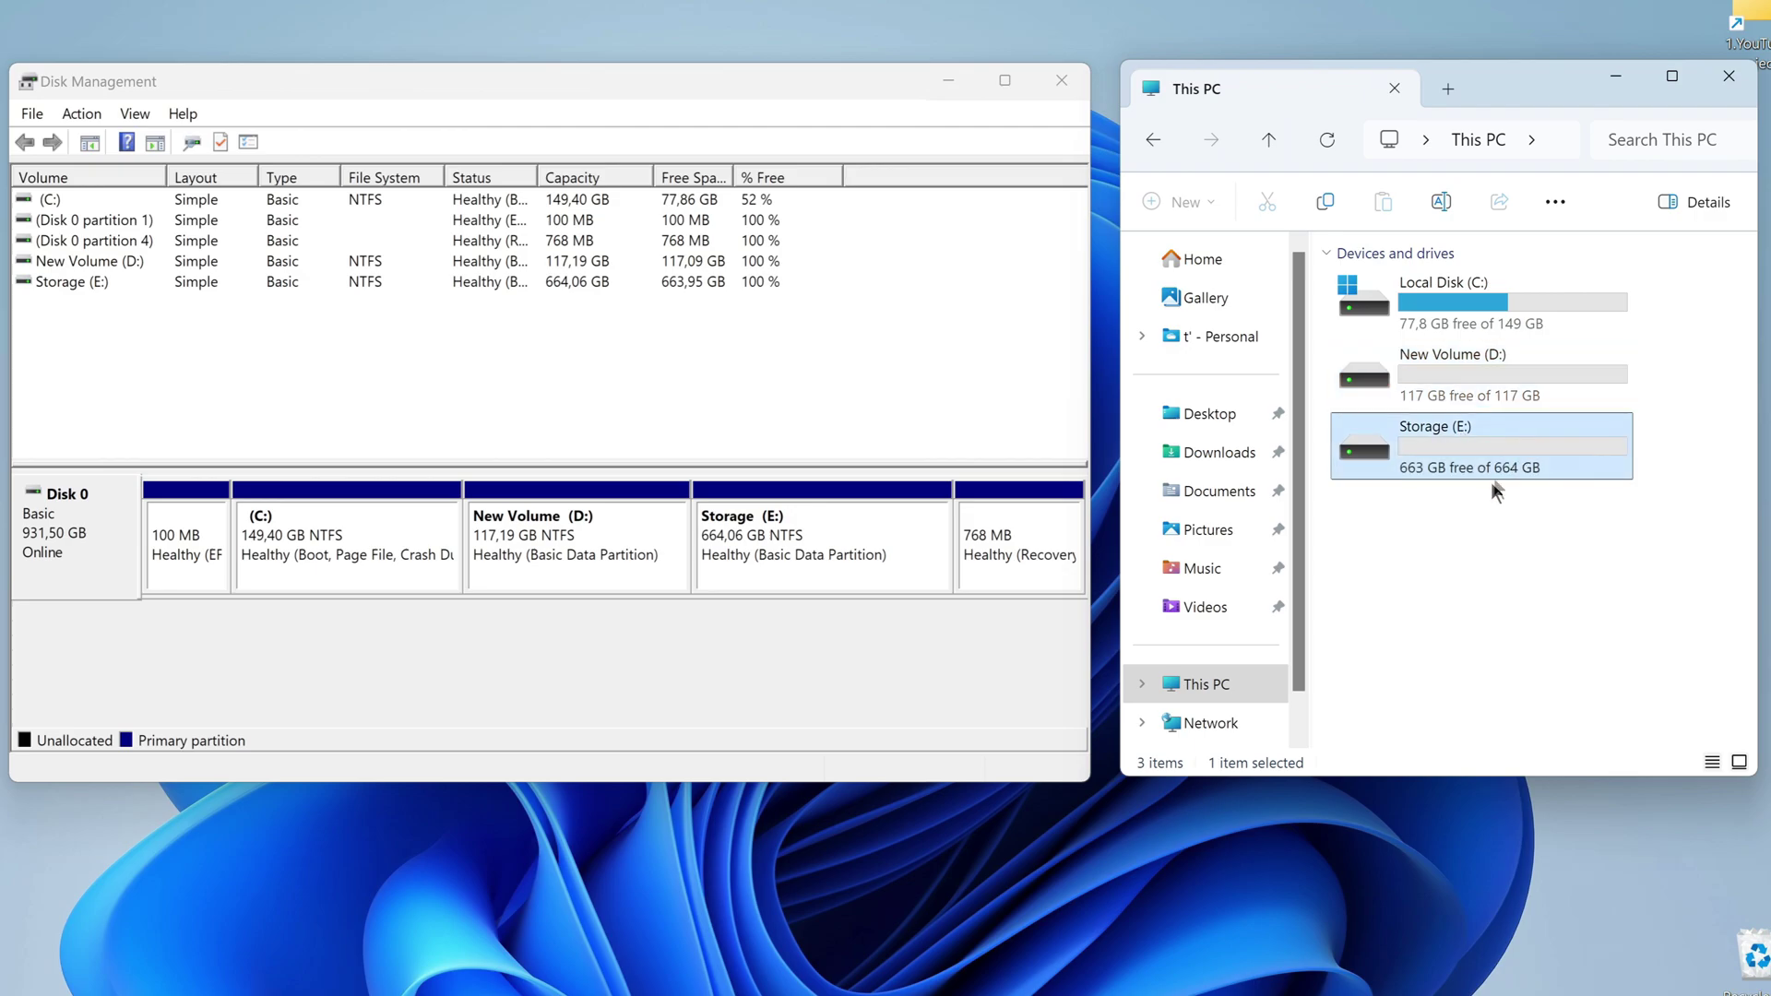
Delete the Storage (E:) volume in Disk Management.
{"action": "left_click", "coordinate": [1428, 583]}
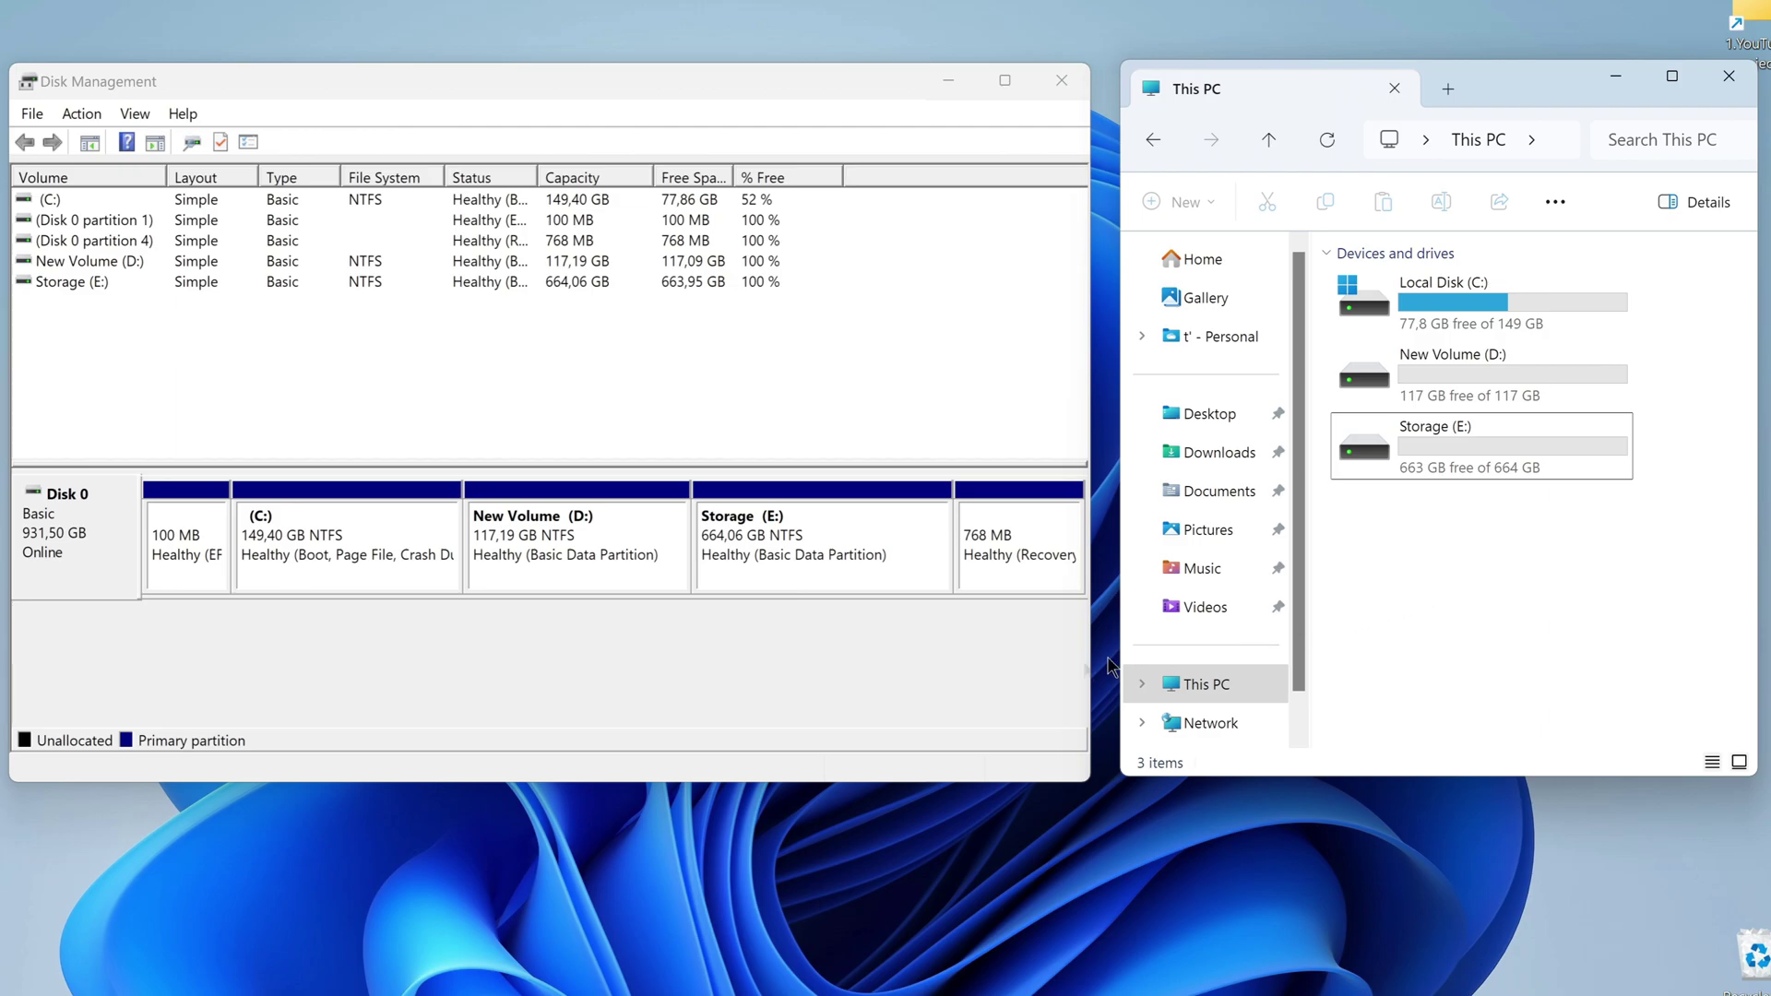
{"action": "right_click", "coordinate": [899, 547]}
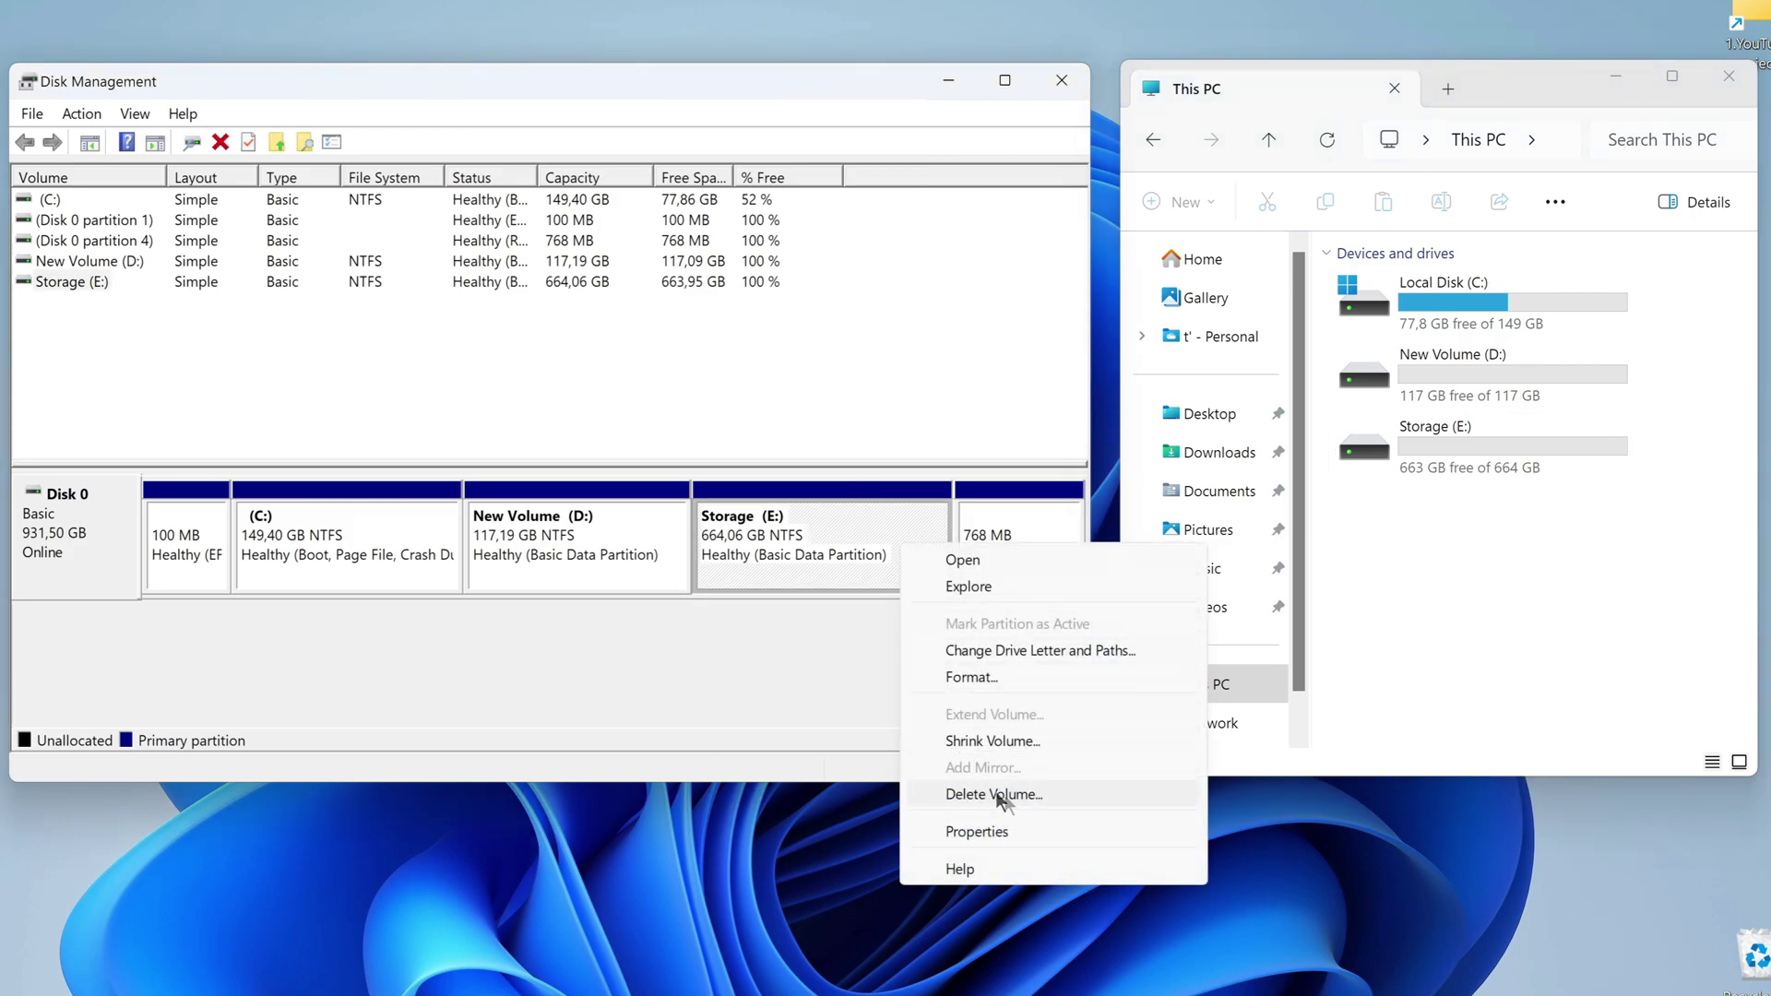
{"action": "left_click", "coordinate": [1079, 795]}
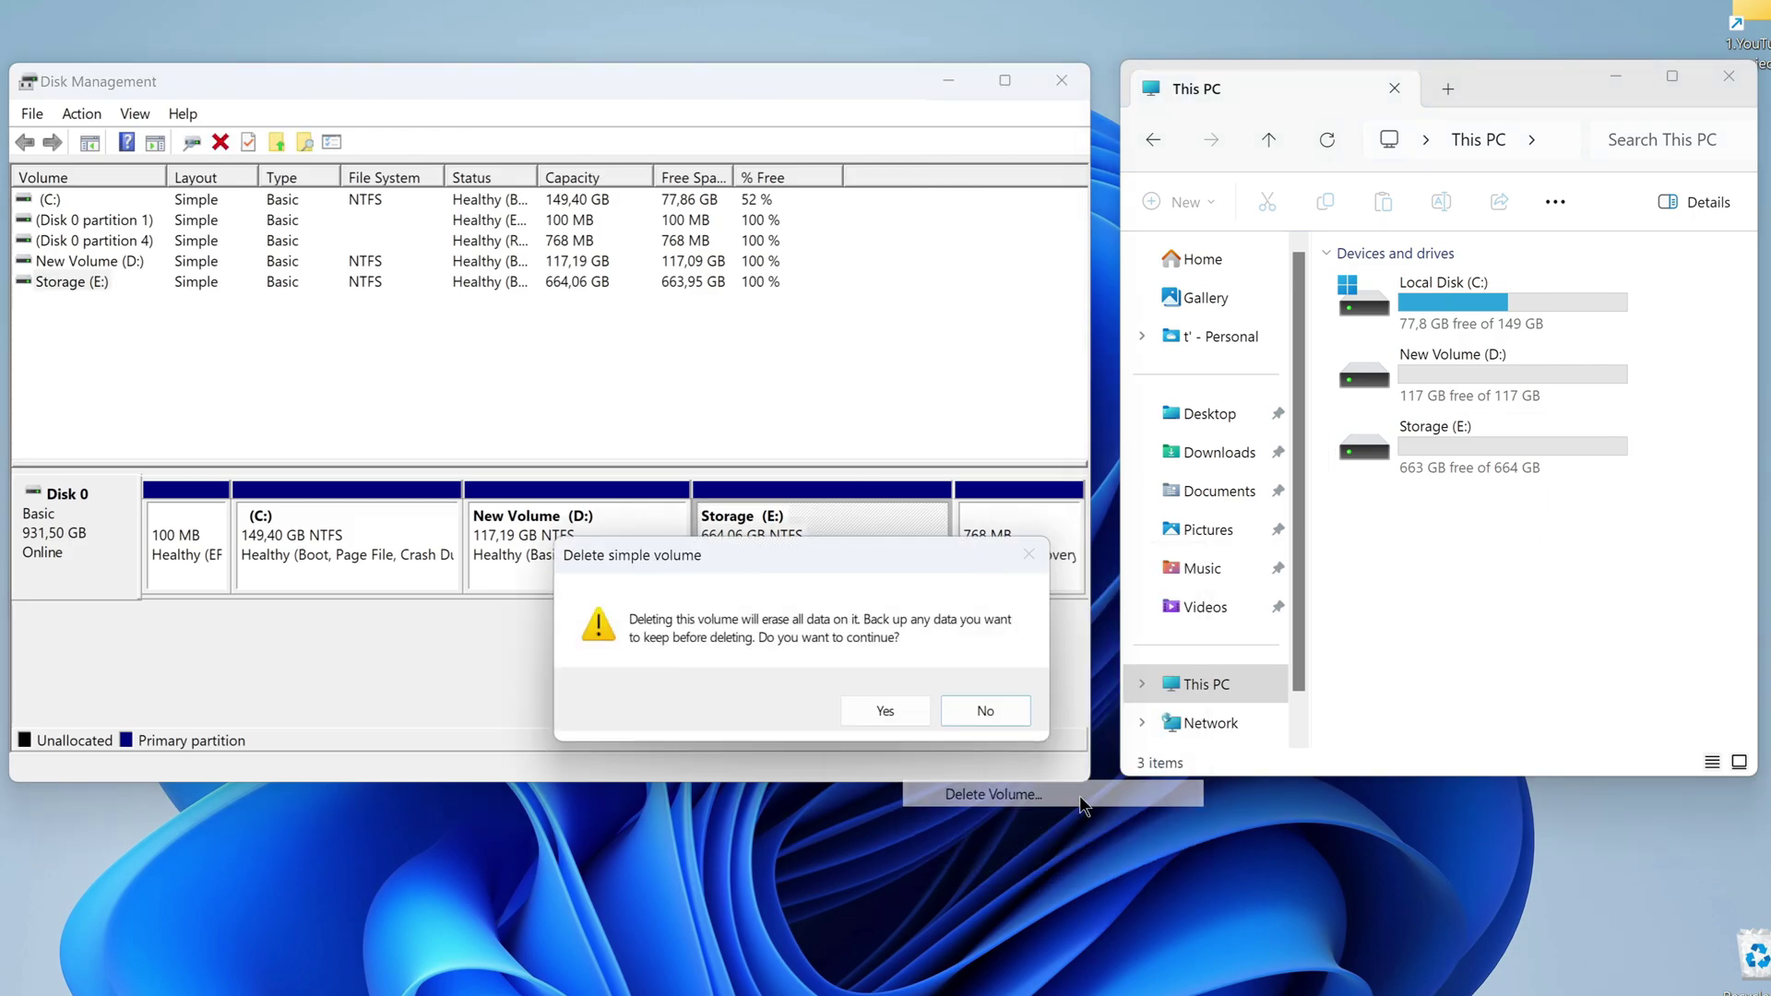
{"action": "left_click", "coordinate": [900, 712]}
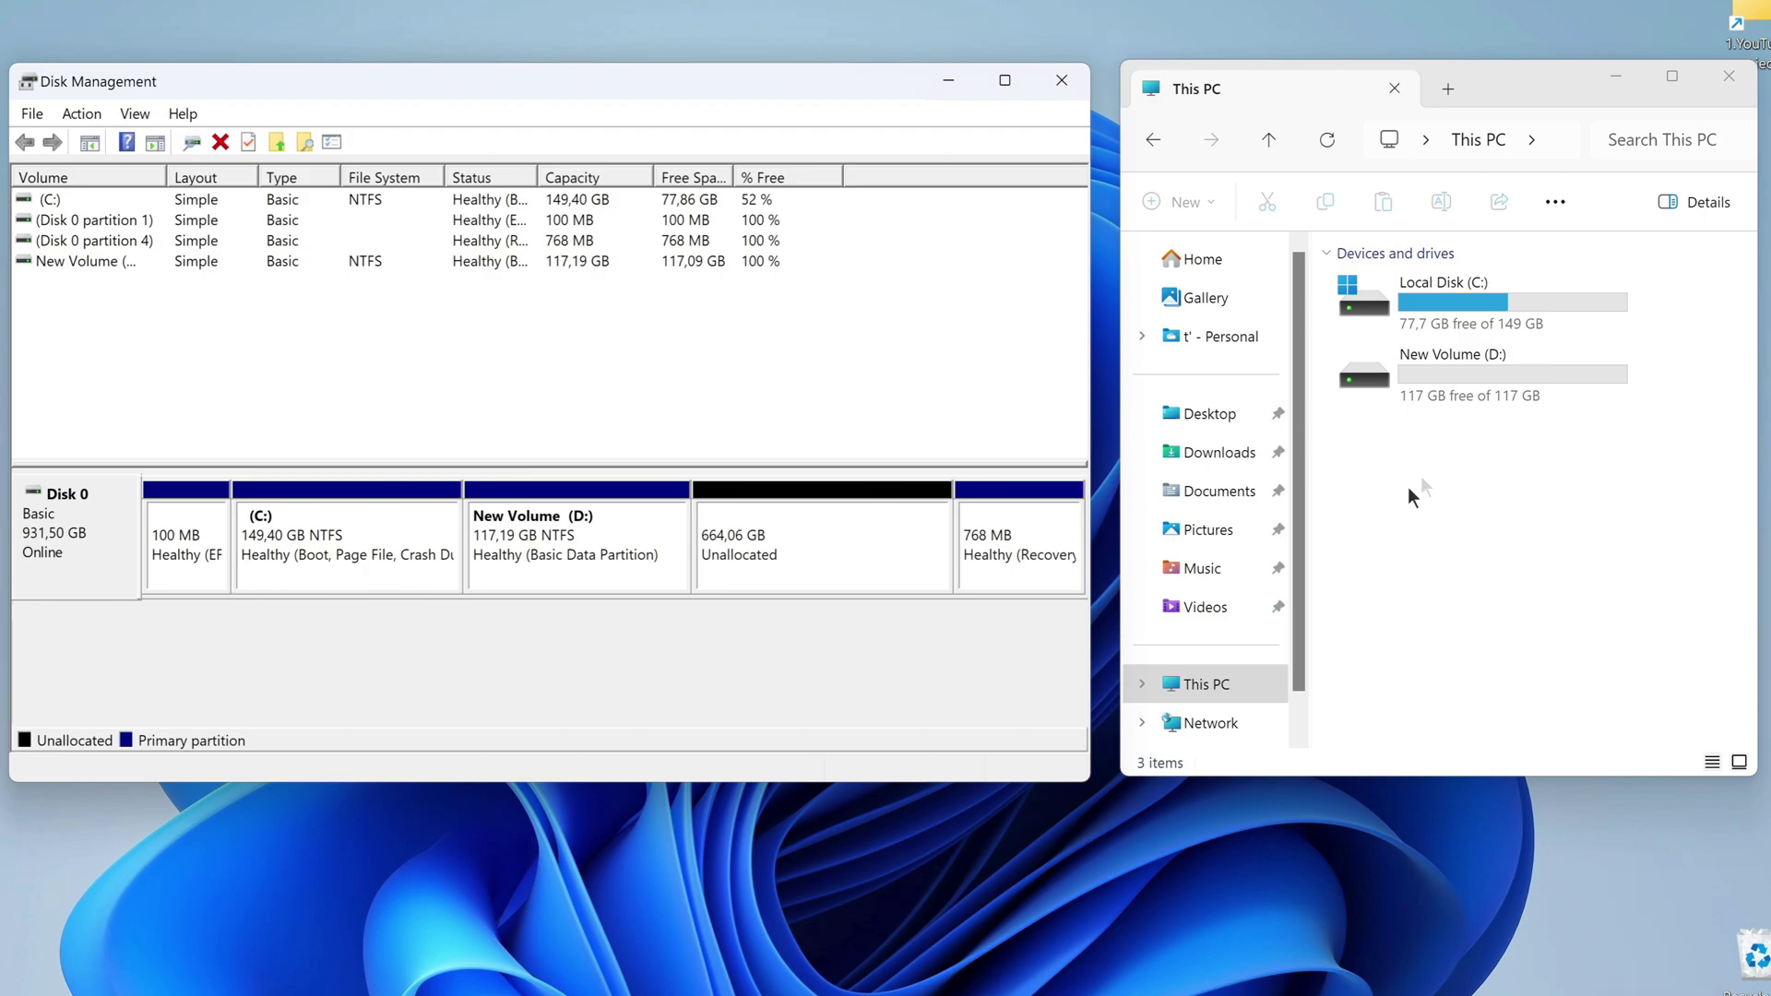
Delete the New Volume (D:) volume, leaving 781,25 GB unallocated.
{"action": "right_click", "coordinate": [655, 566]}
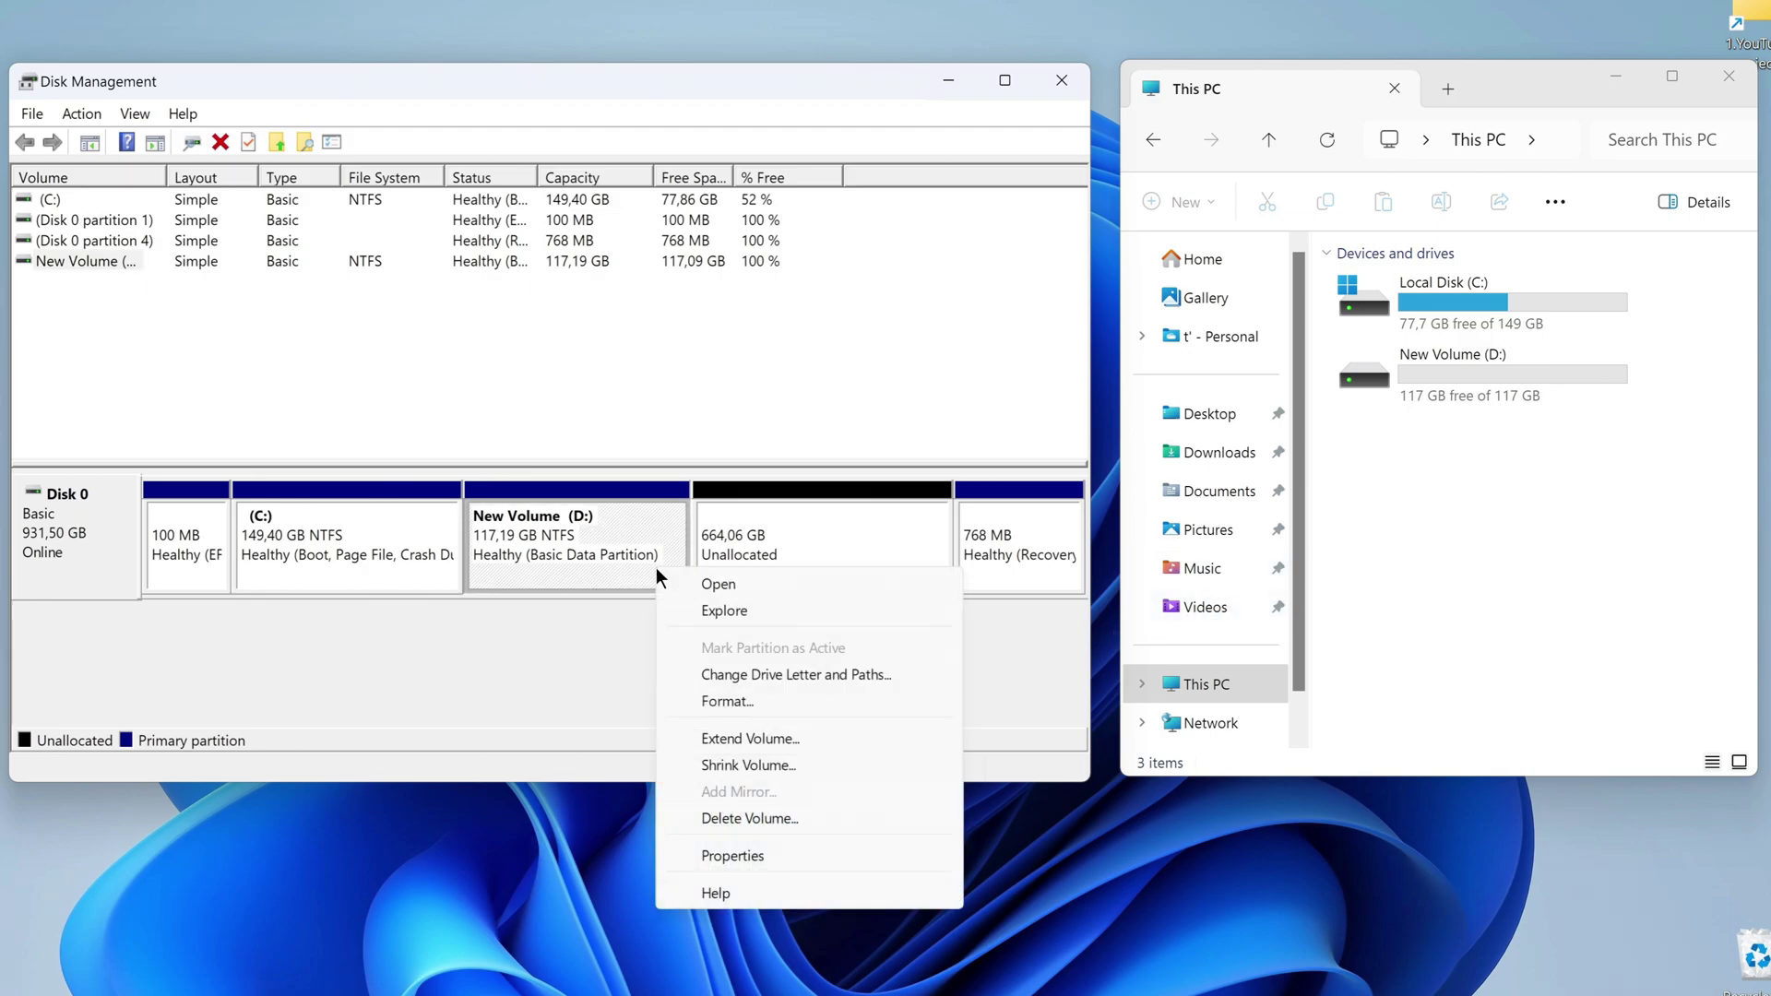
{"action": "left_click", "coordinate": [844, 821]}
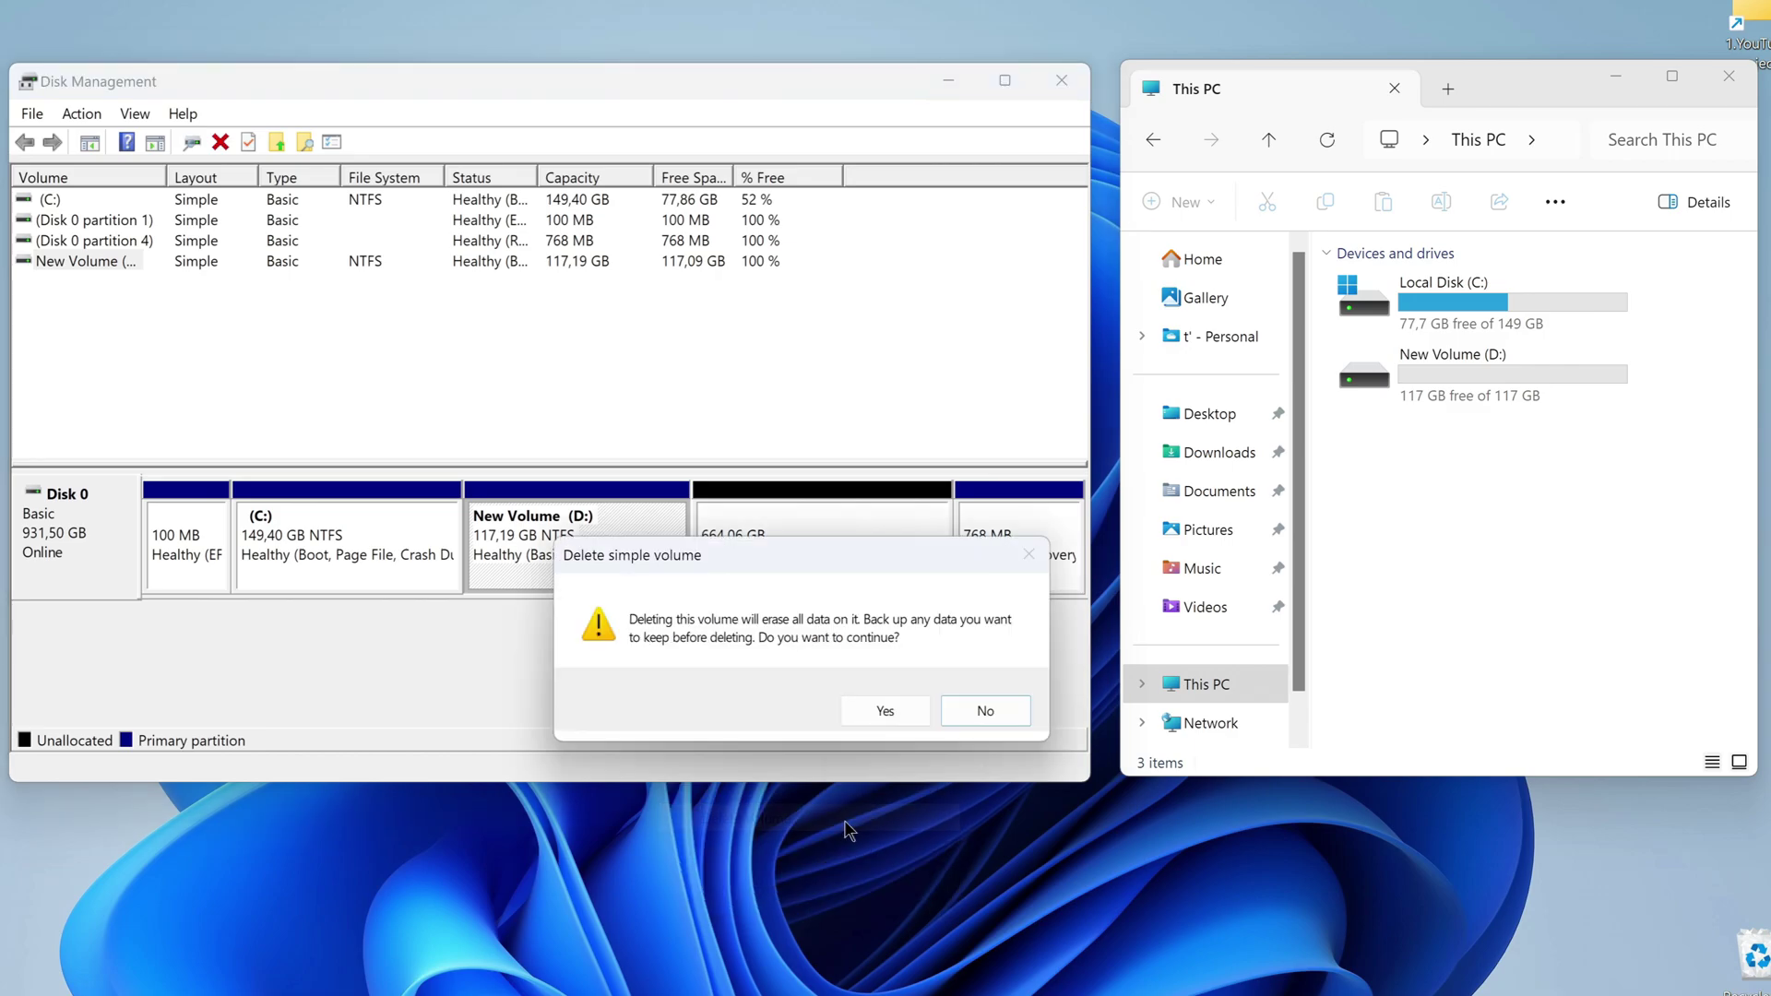
{"action": "left_click", "coordinate": [900, 712]}
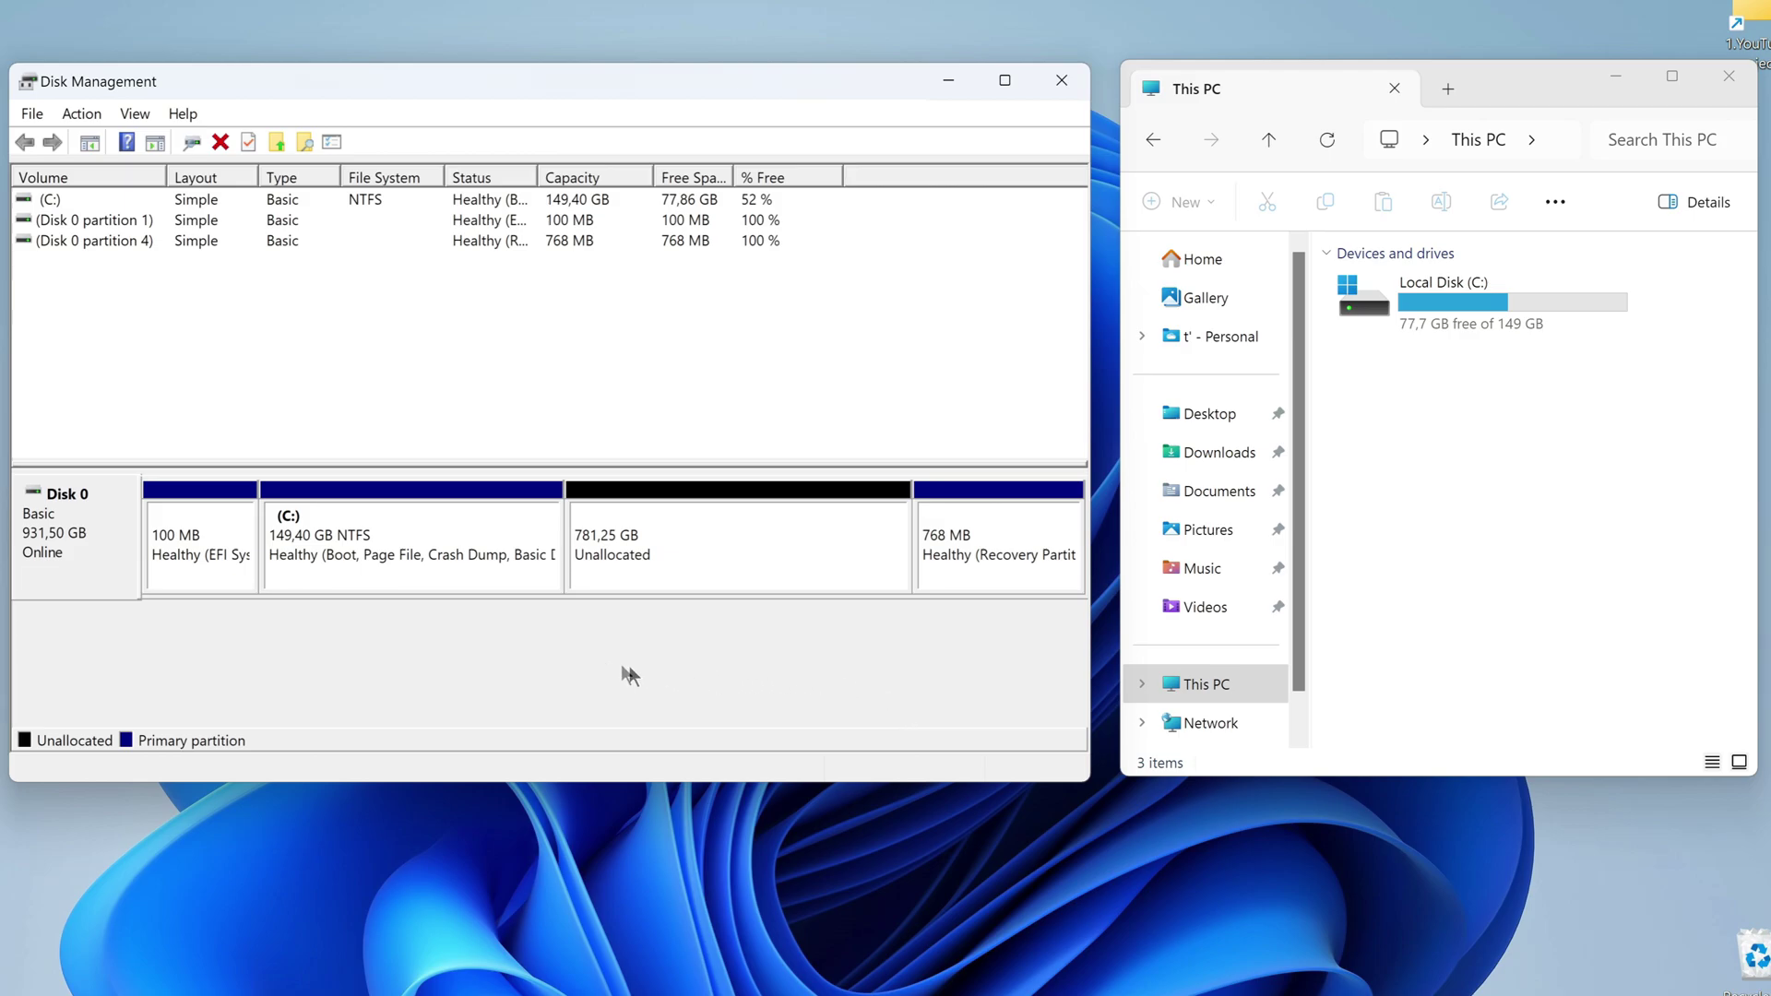
Extend the C: volume by all 800000 MB of unallocated space so it reaches 930,65 GB.
{"action": "left_click", "coordinate": [522, 581]}
{"action": "right_click", "coordinate": [522, 581]}
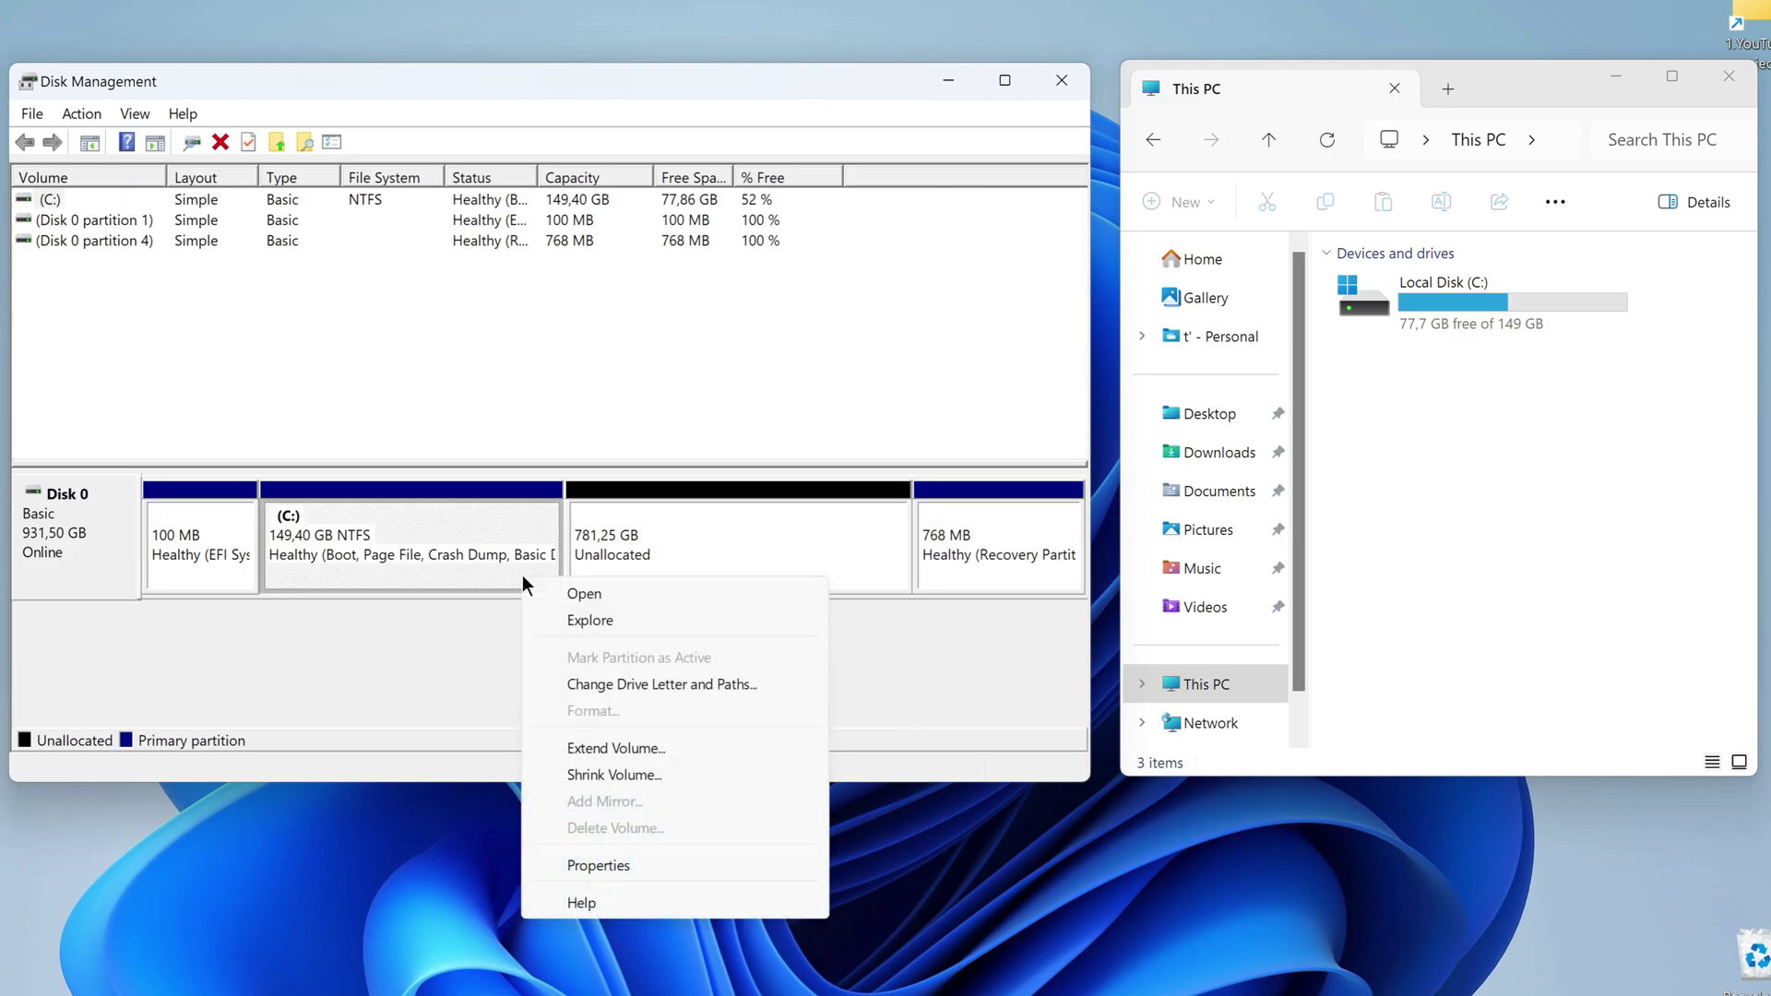
{"action": "left_click", "coordinate": [740, 756]}
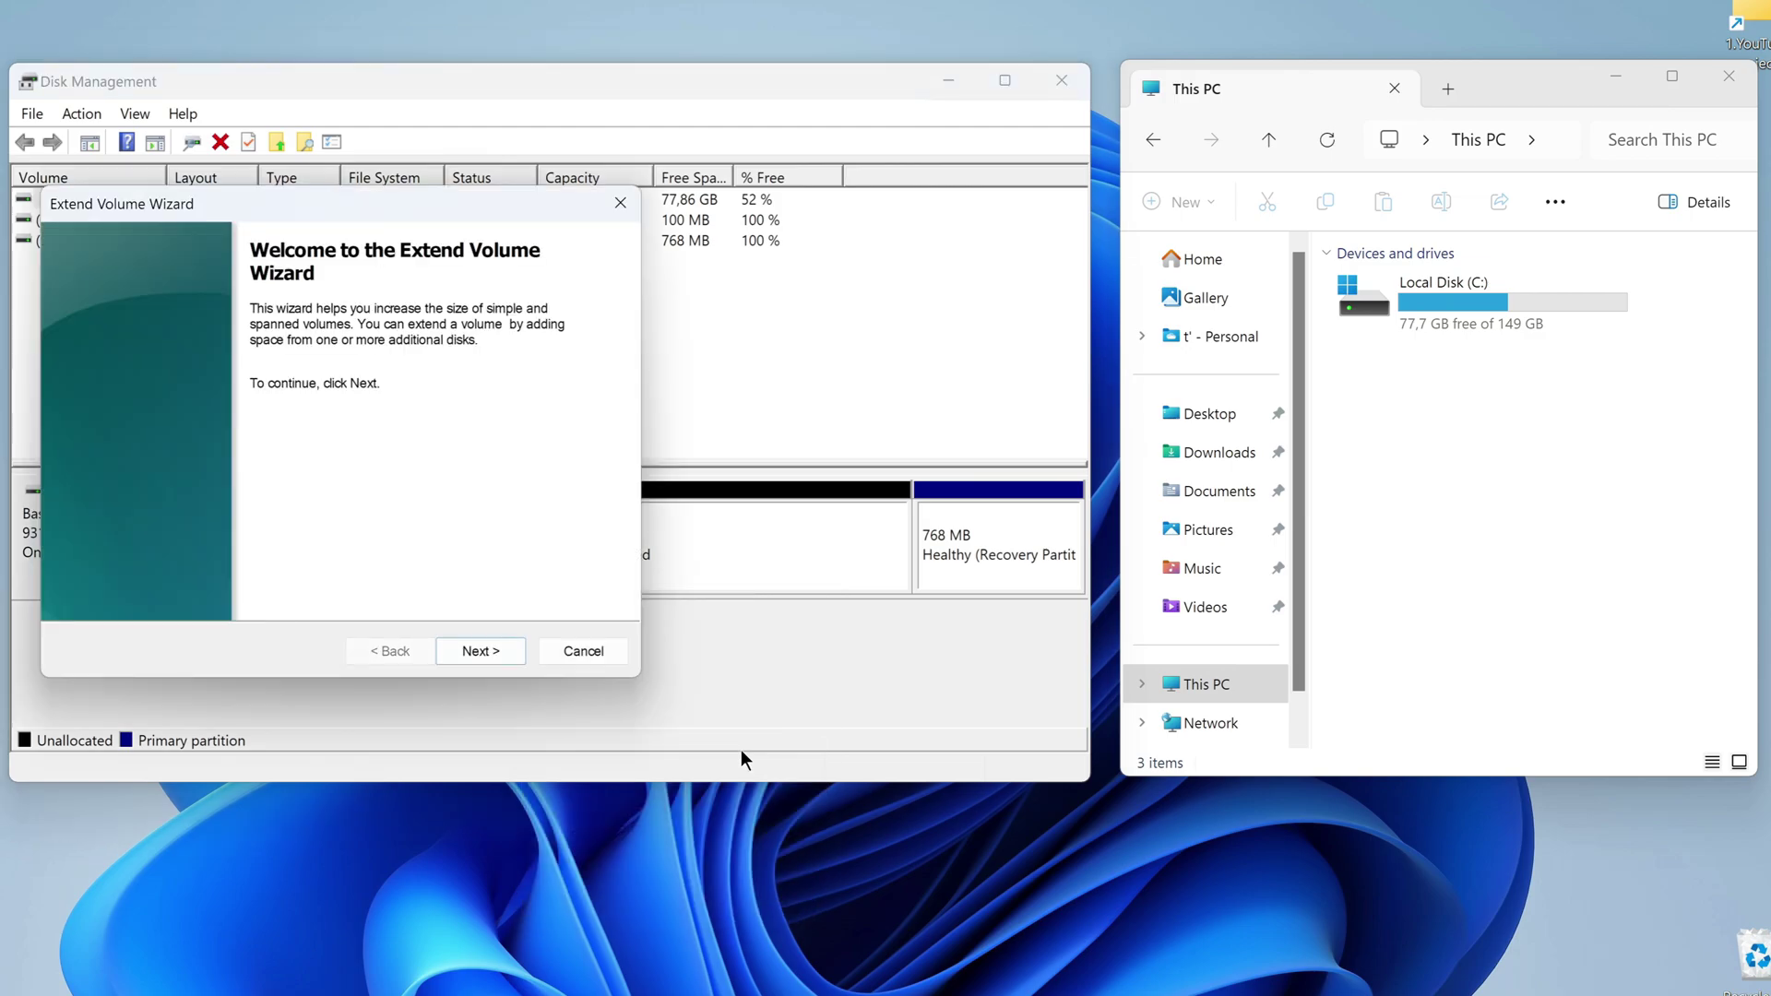
{"action": "left_click", "coordinate": [505, 656]}
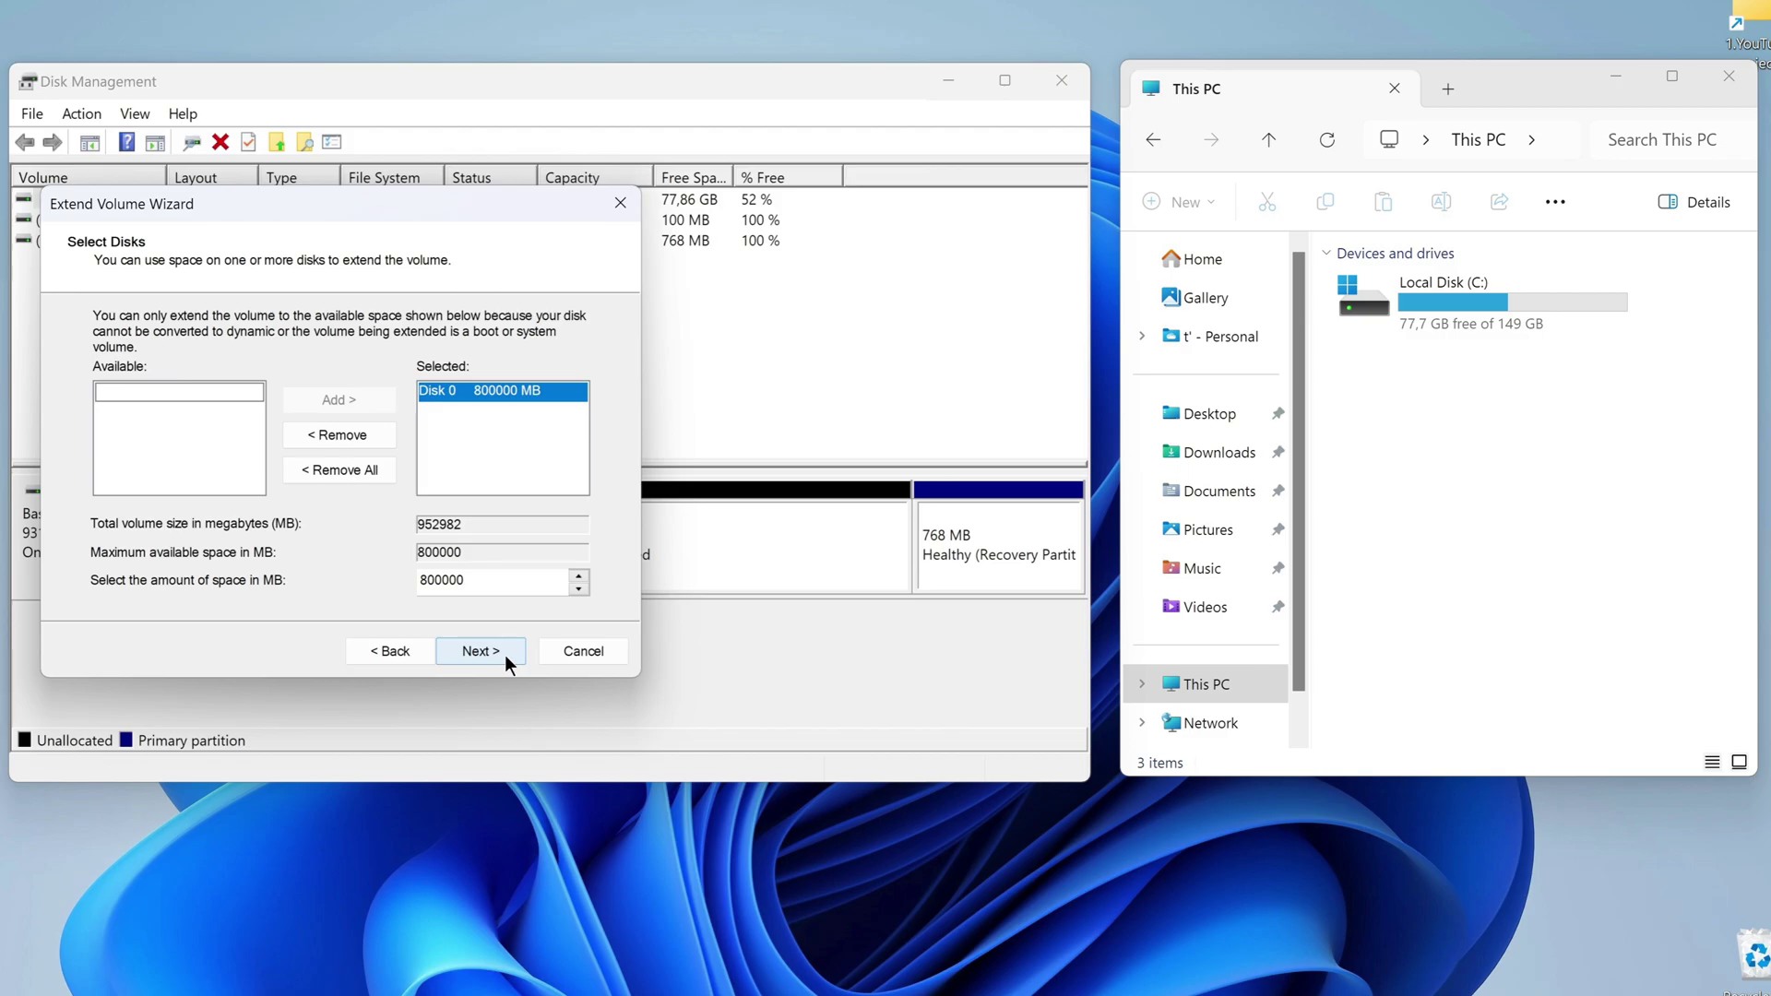
{"action": "left_click", "coordinate": [505, 654]}
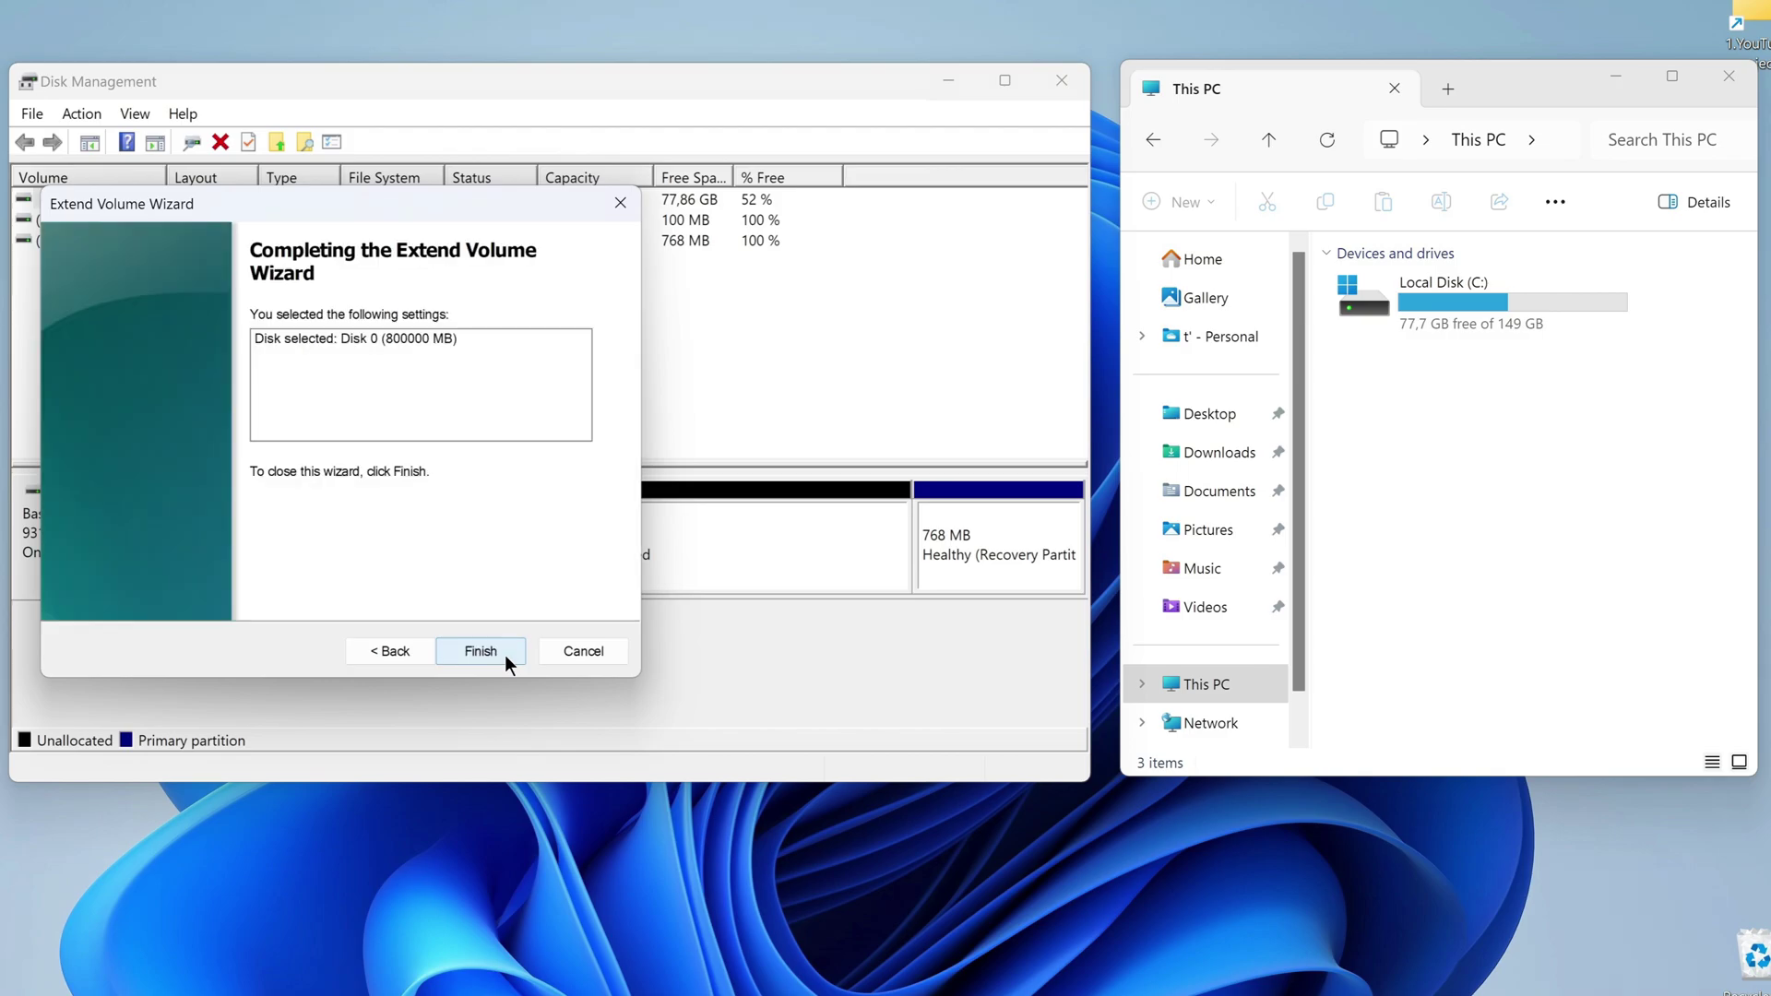
{"action": "left_click", "coordinate": [481, 651]}
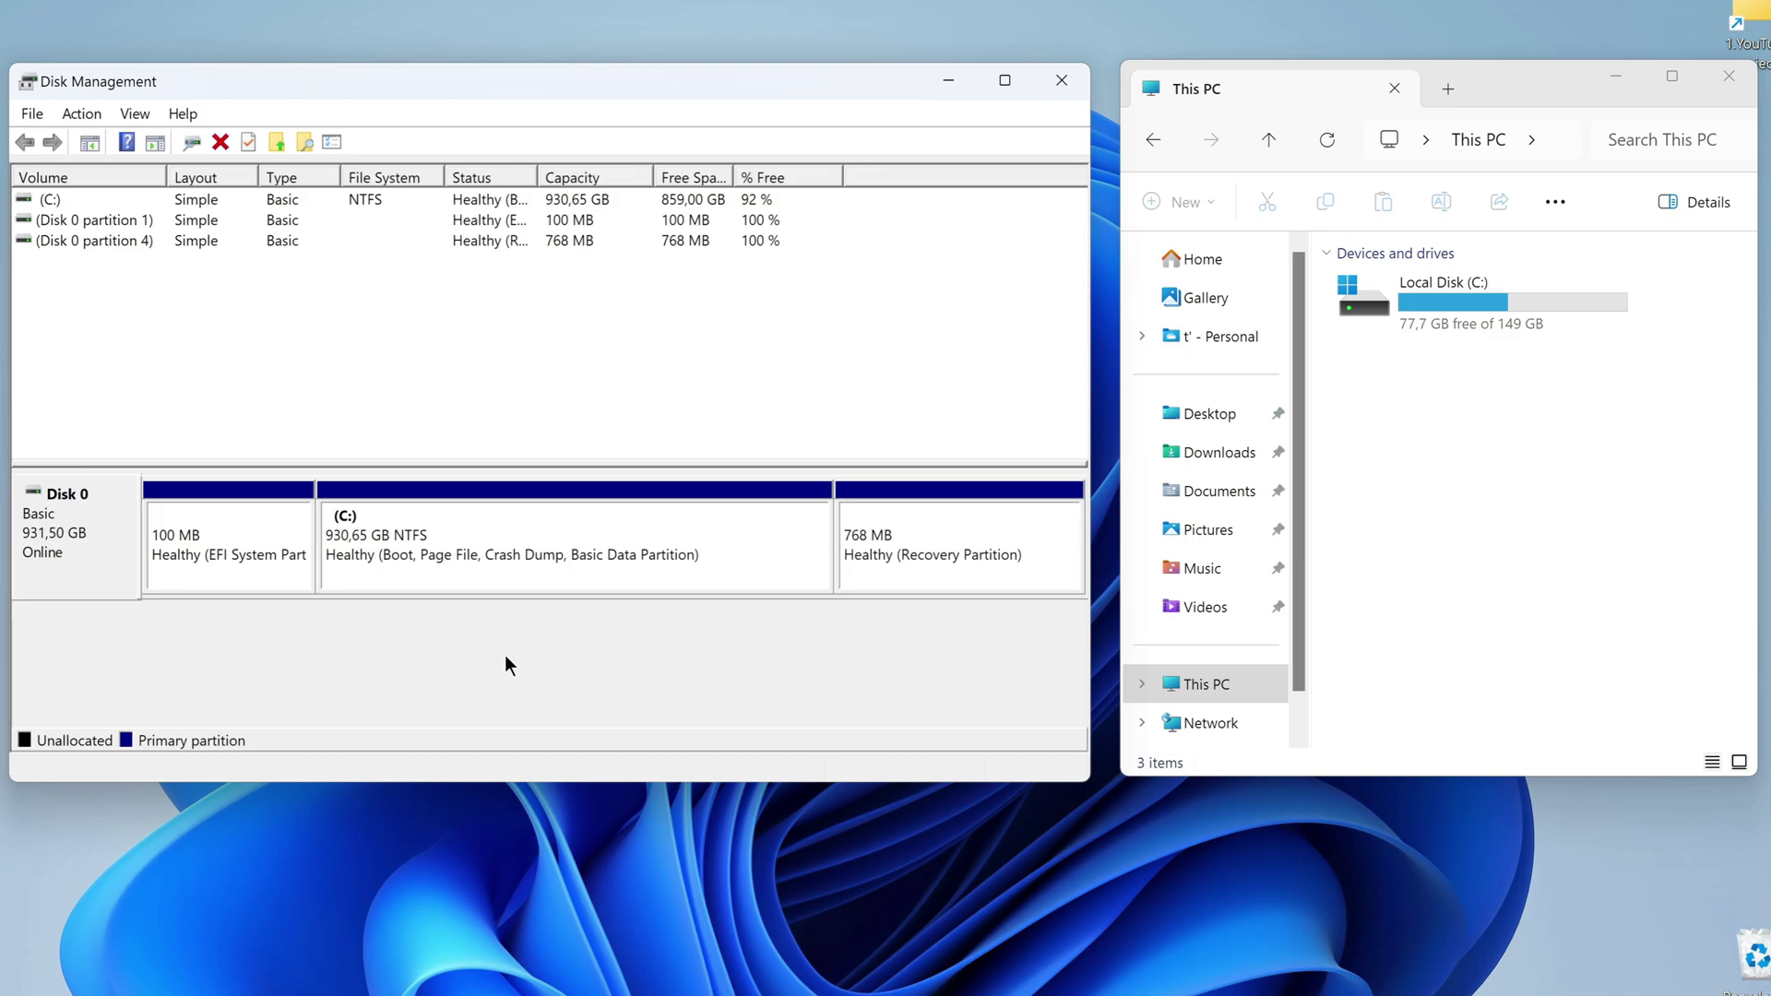
Close Disk Management, confirm This PC shows C: with 859 GB free of 930 GB, then close File Explorer.
{"action": "left_click", "coordinate": [507, 572]}
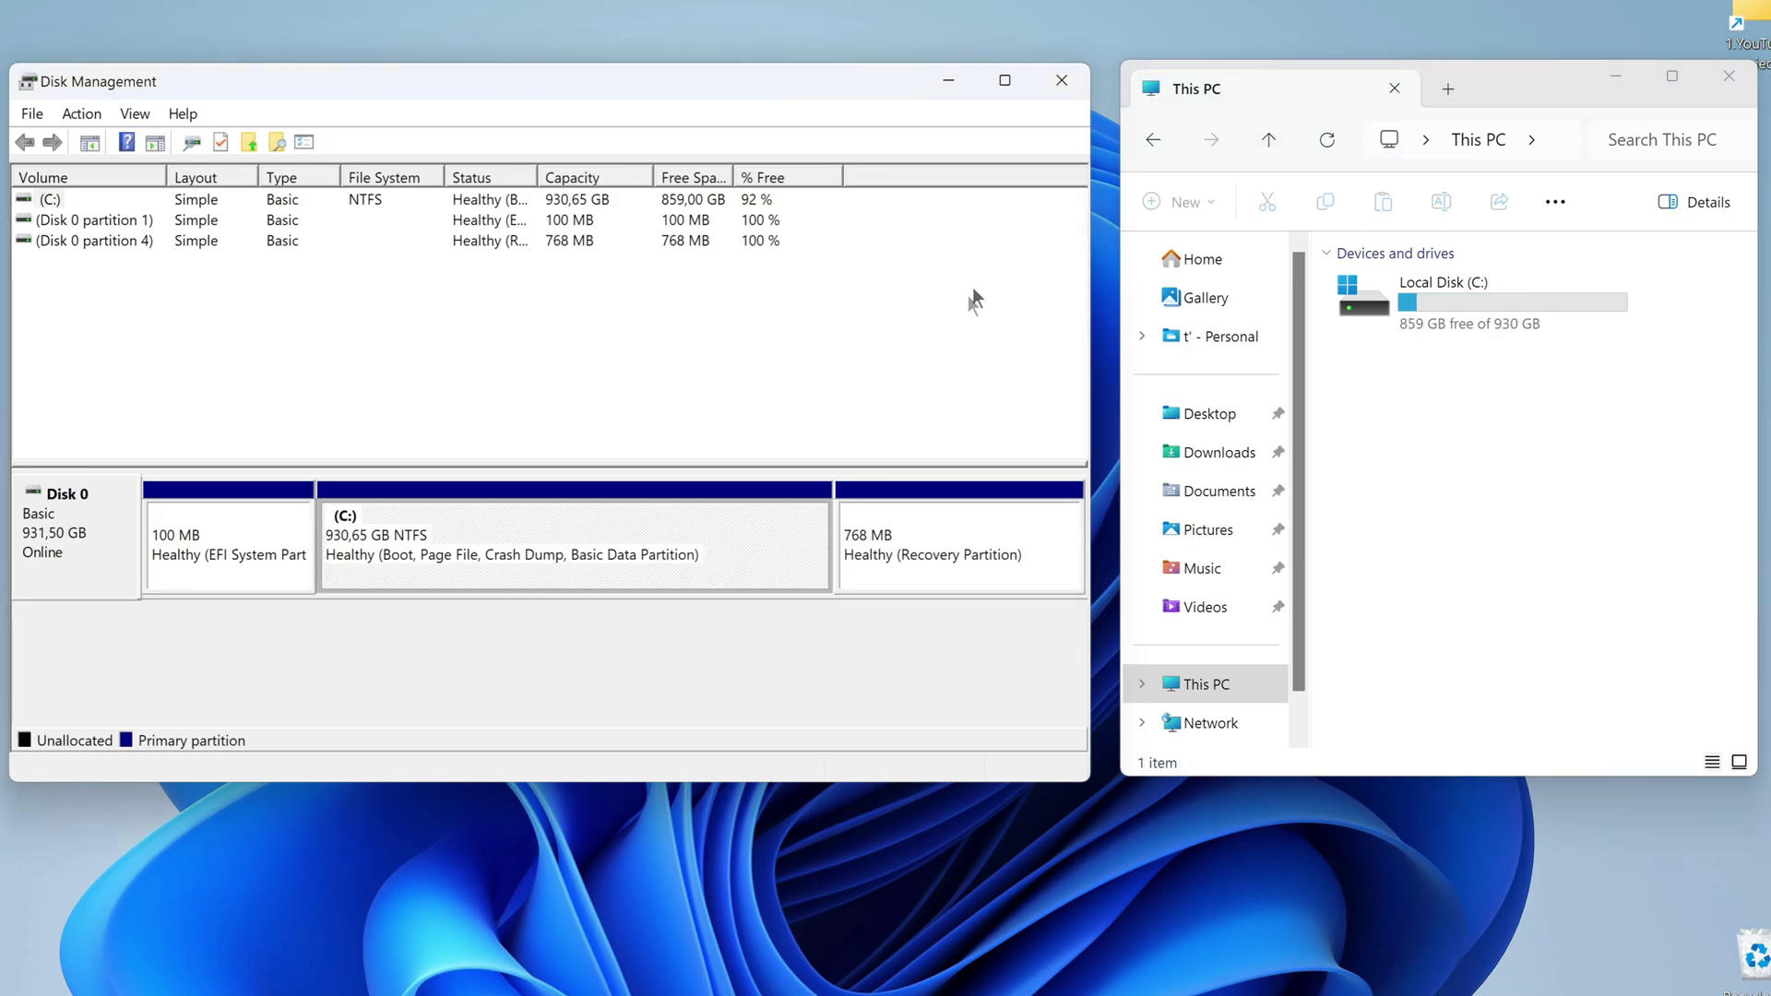
{"action": "left_click", "coordinate": [1060, 88]}
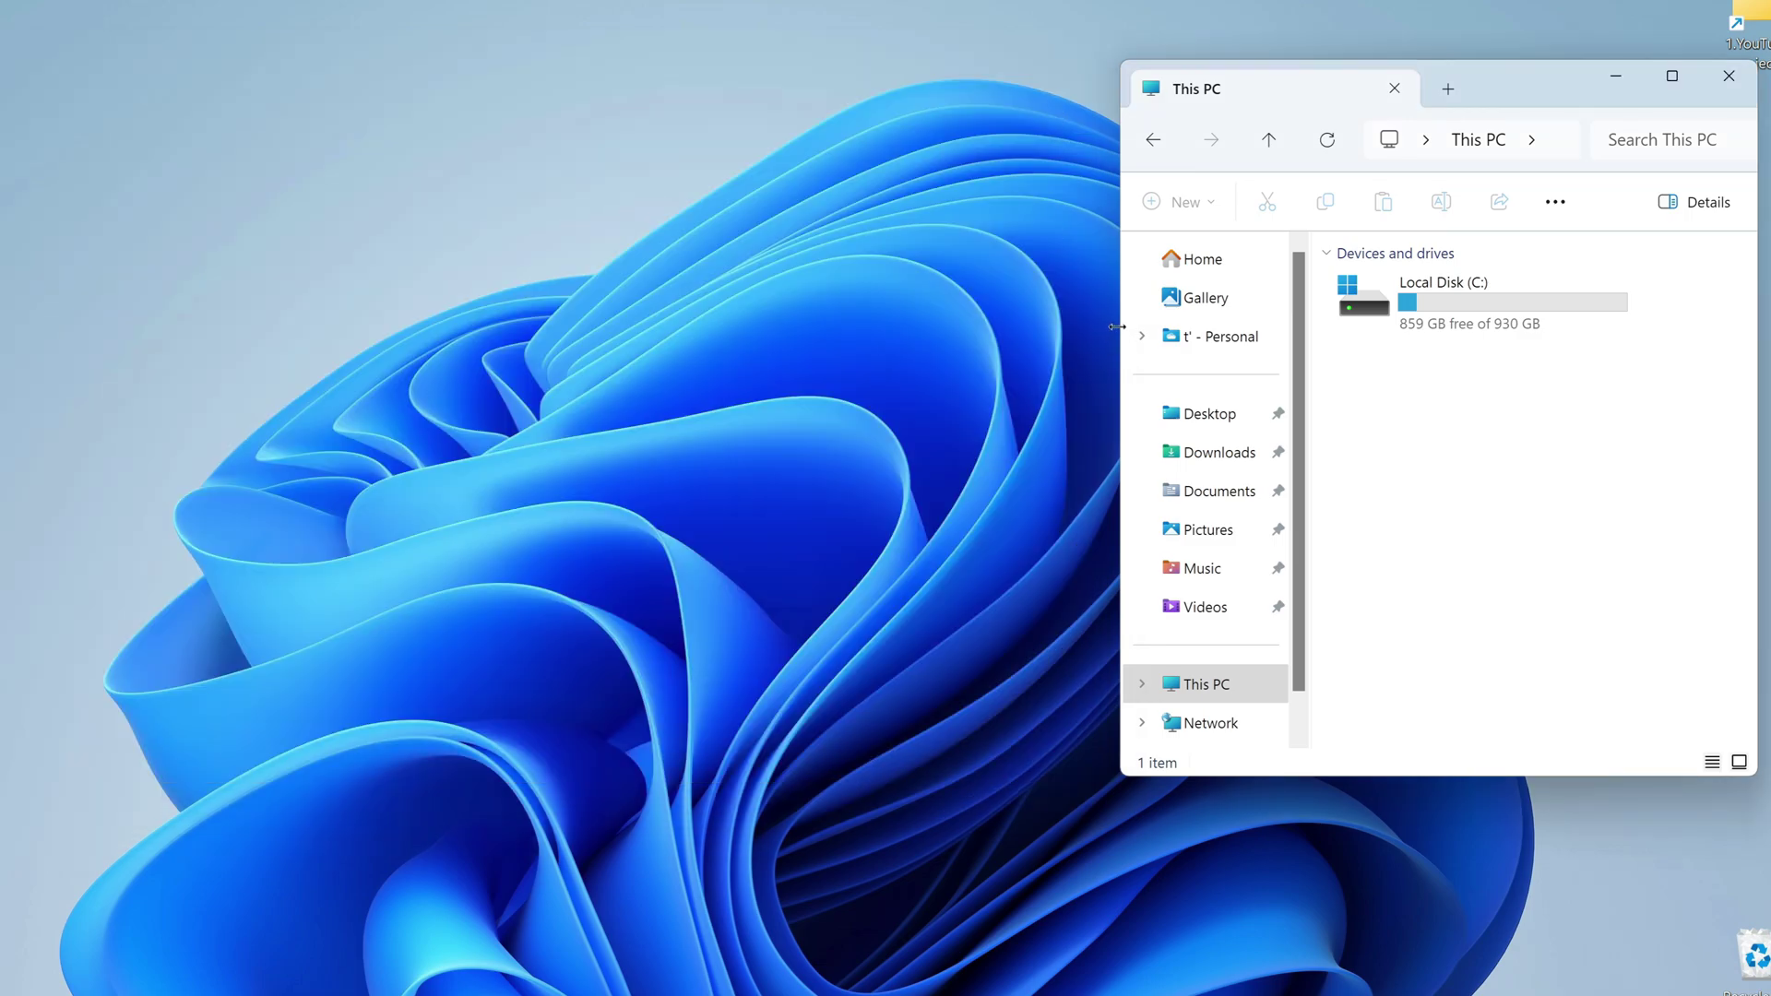
{"action": "left_click_drag", "start_coordinate": [1119, 327], "coordinate": [549, 328]}
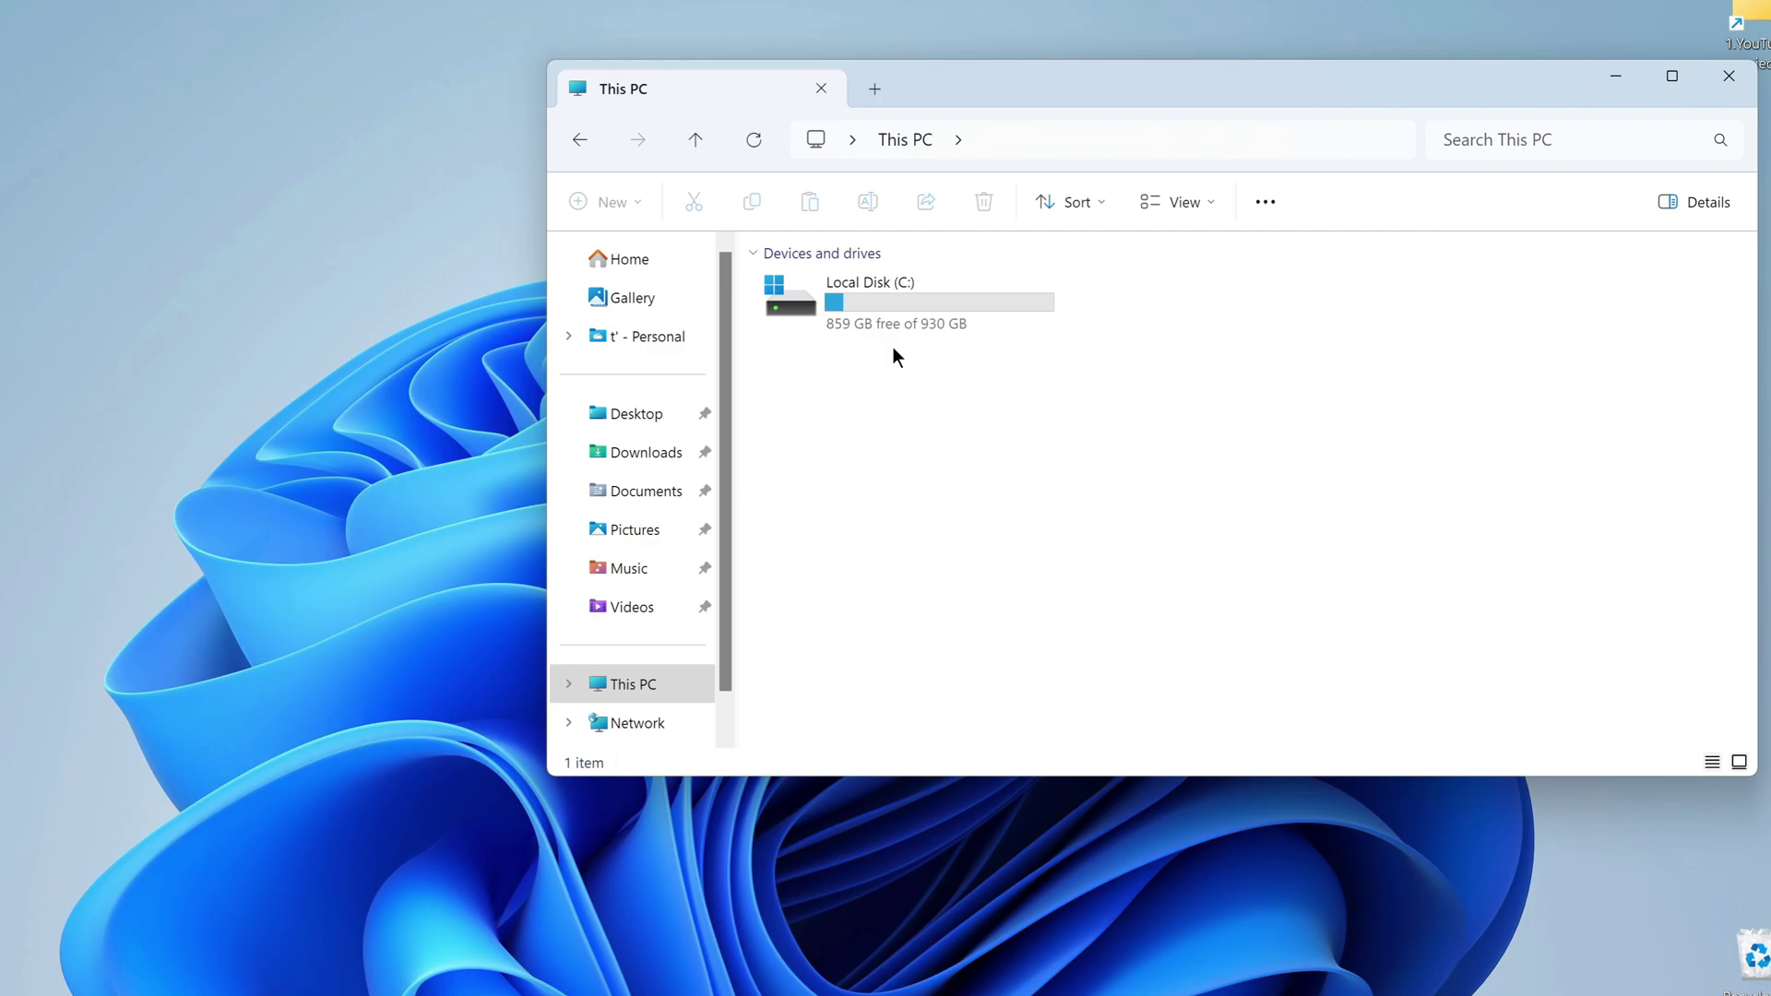
{"action": "left_click", "coordinate": [1732, 83]}
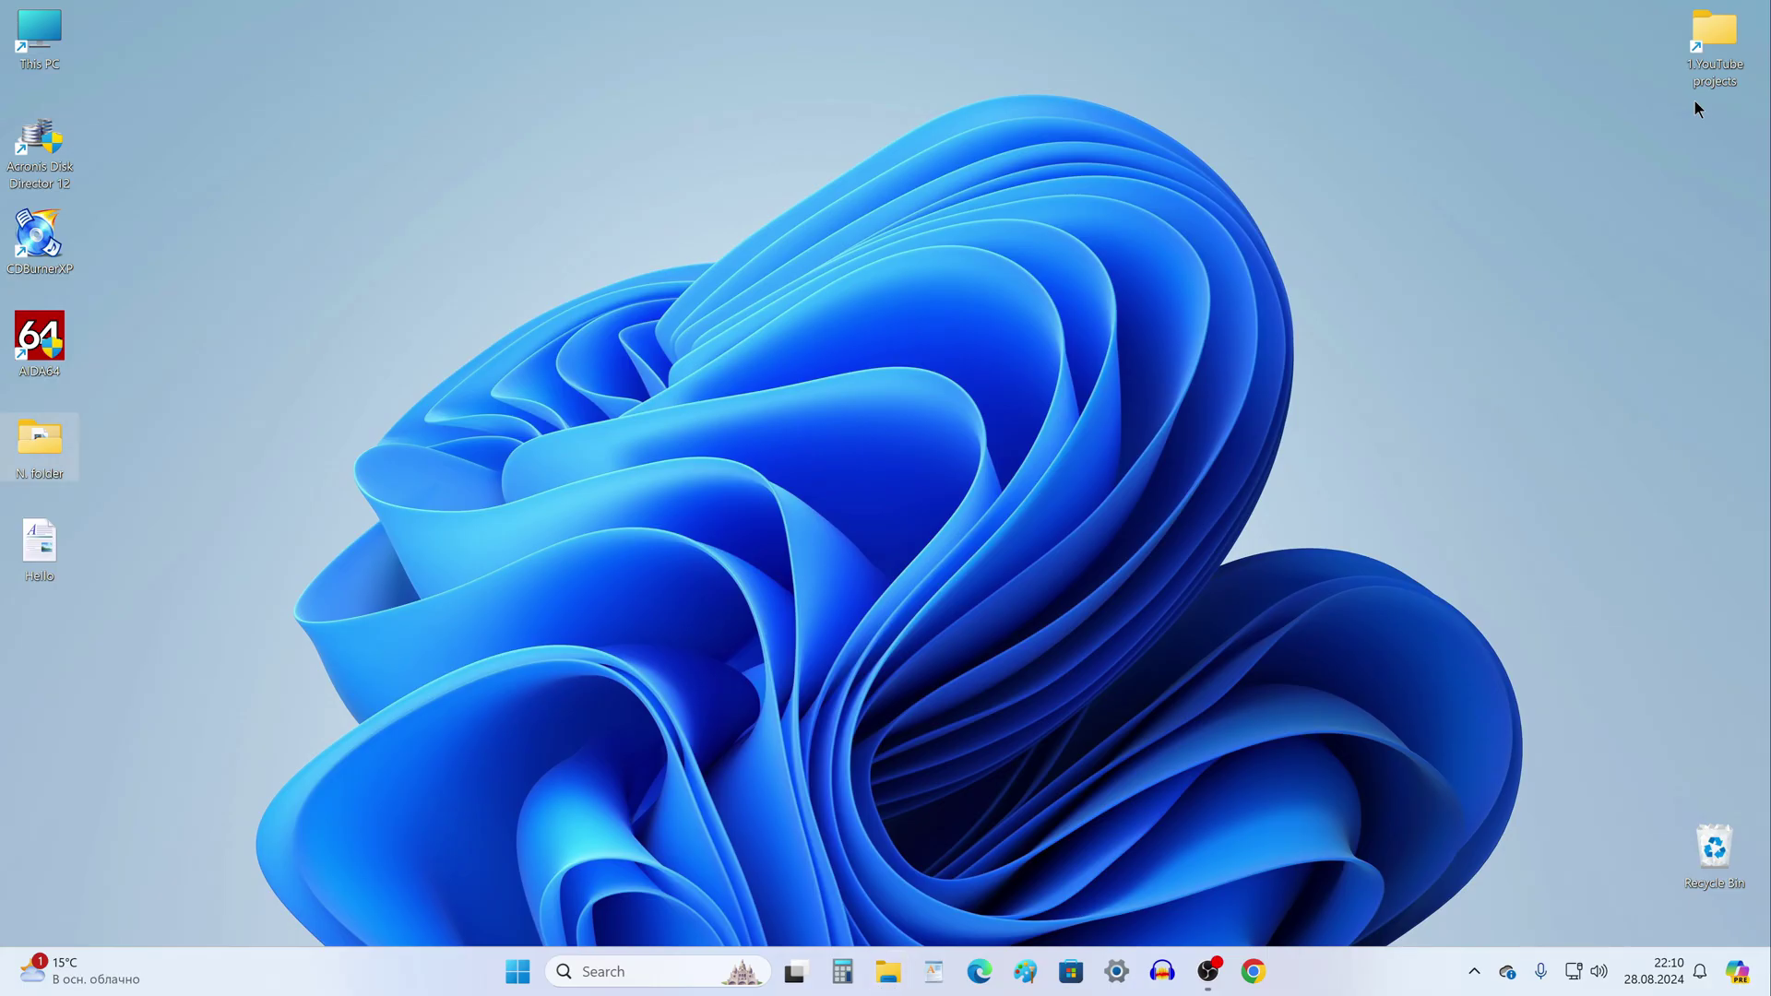